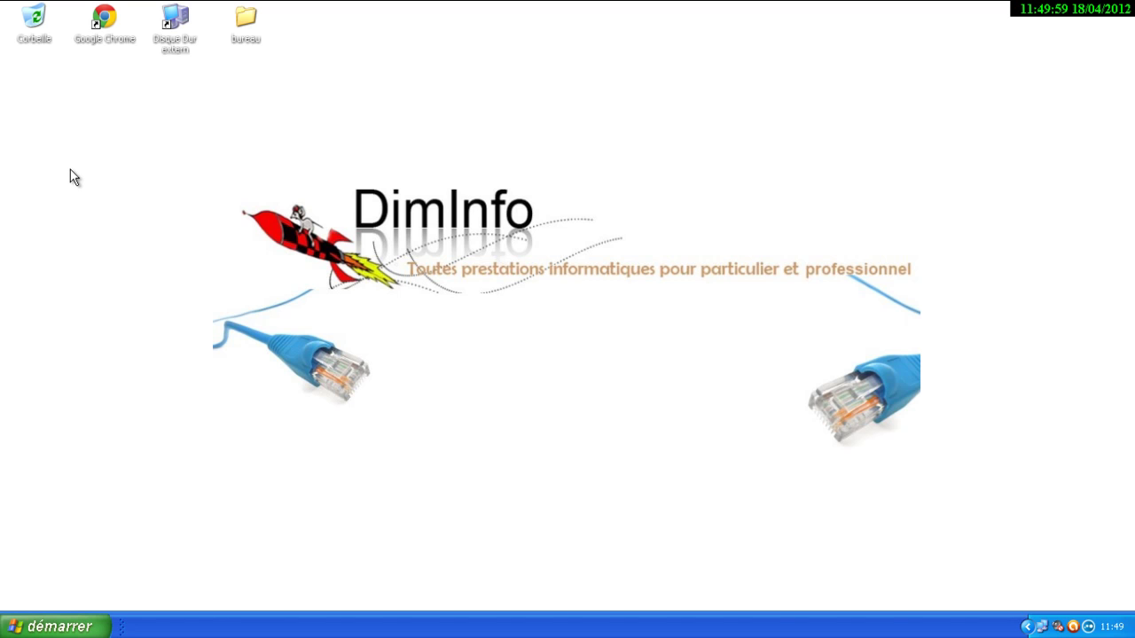
Step: Open Google Chrome and search the web for virtualbox
left_click(16, 625)
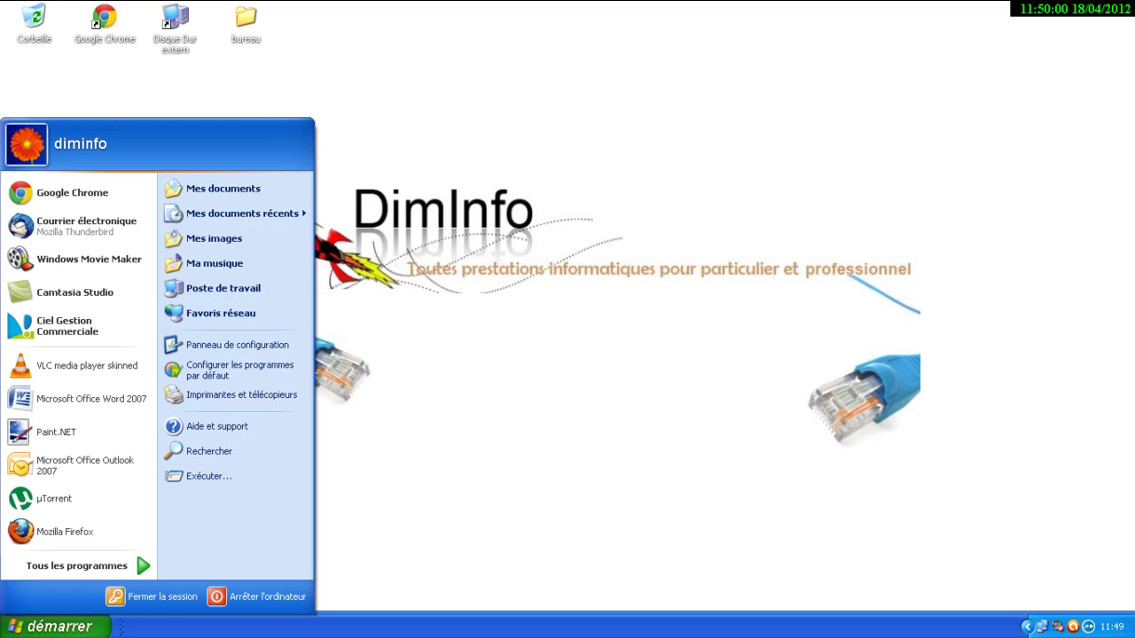
left_click(62, 191)
double_click(482, 154)
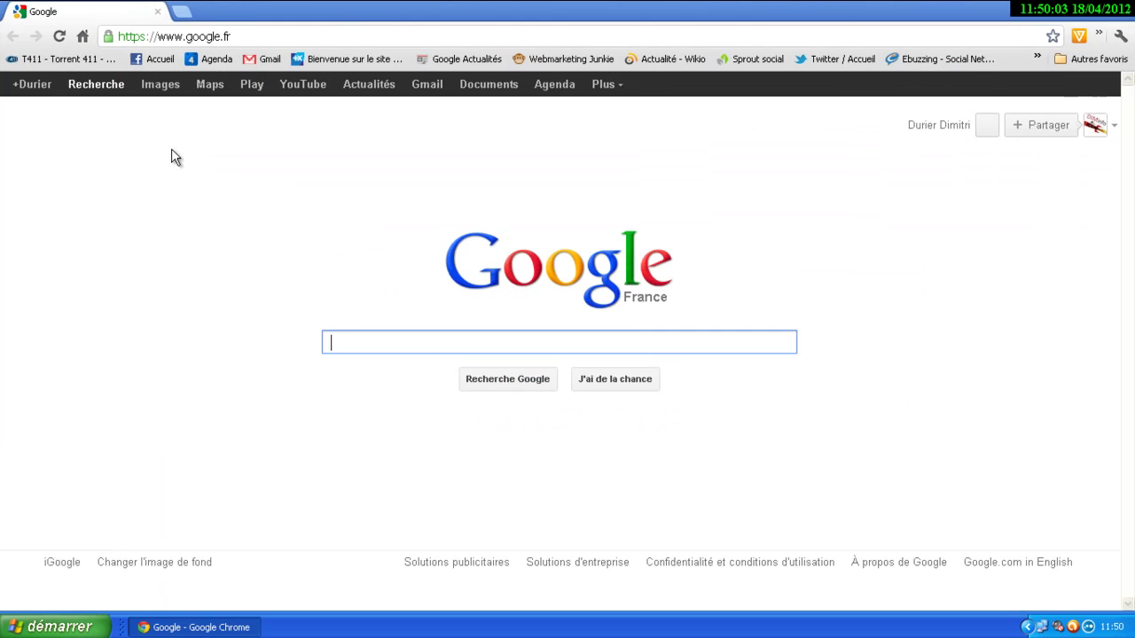
left_click(236, 35)
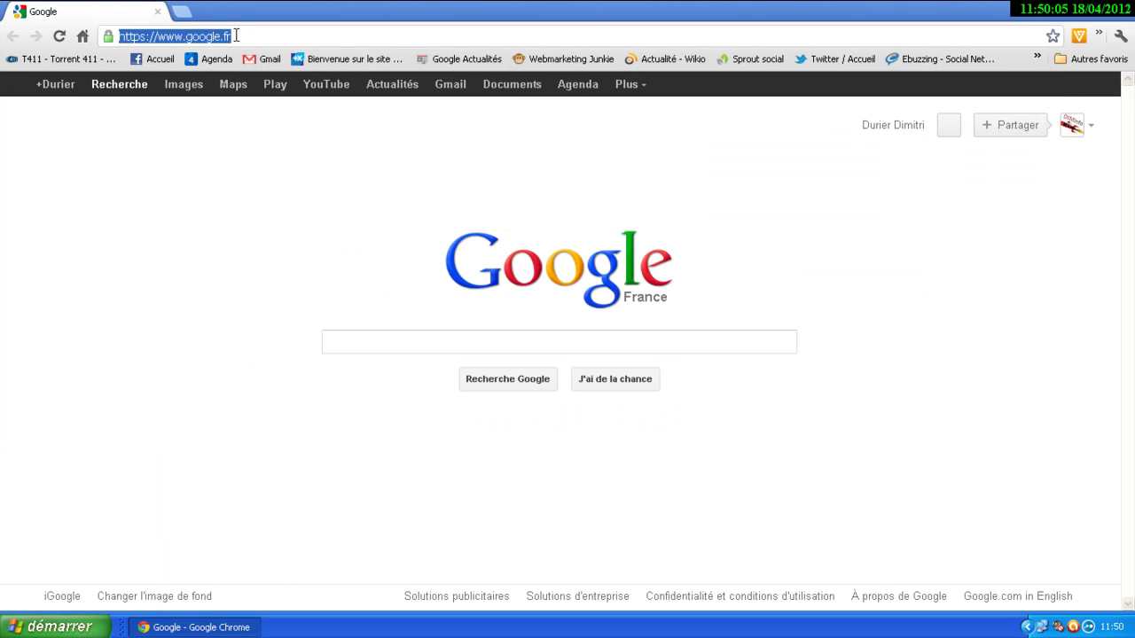
type("virtualb")
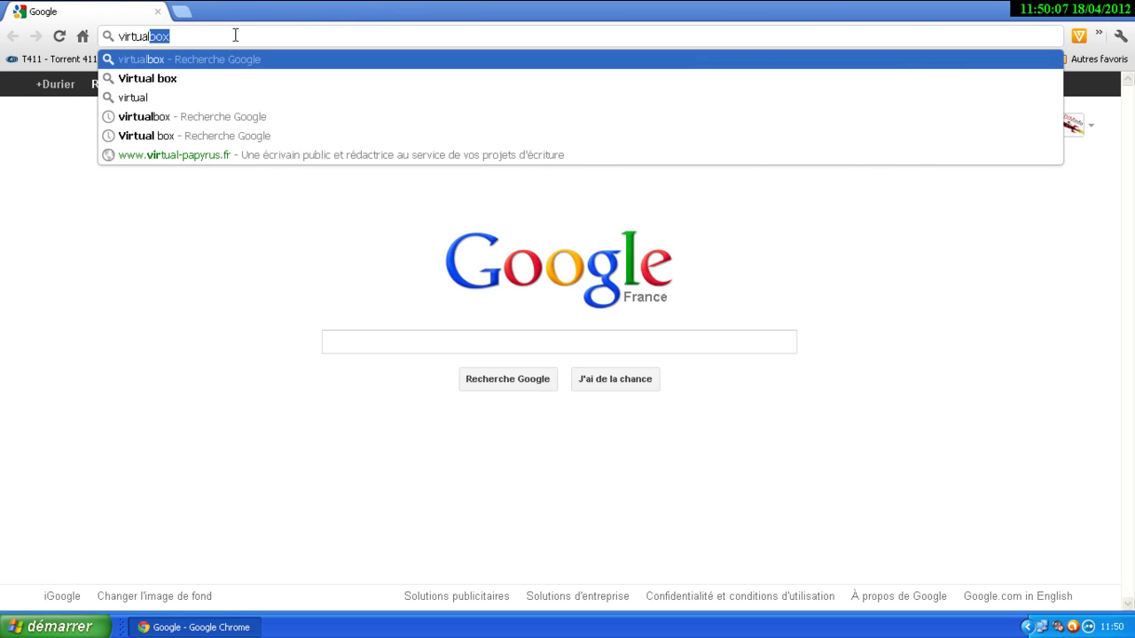
type("ox")
key("Return")
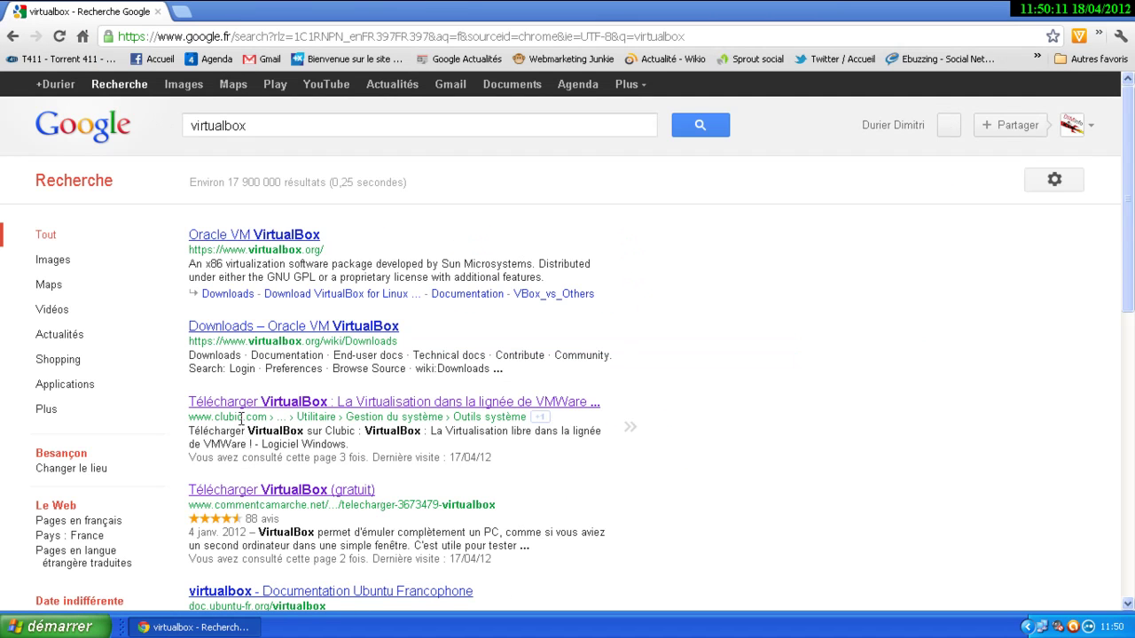
Step: Open Clubic's VirtualBox page from the results and start downloading VirtualBox 4.1.12 (x86 / amd64)
left_click(243, 410)
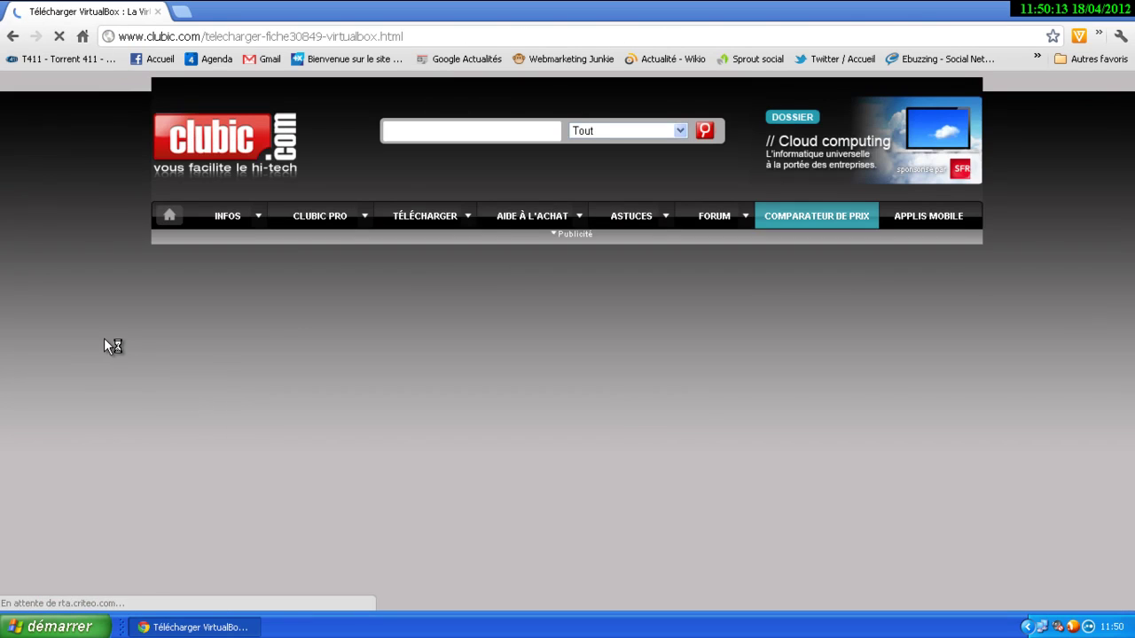
scroll(104, 339, "down", 10)
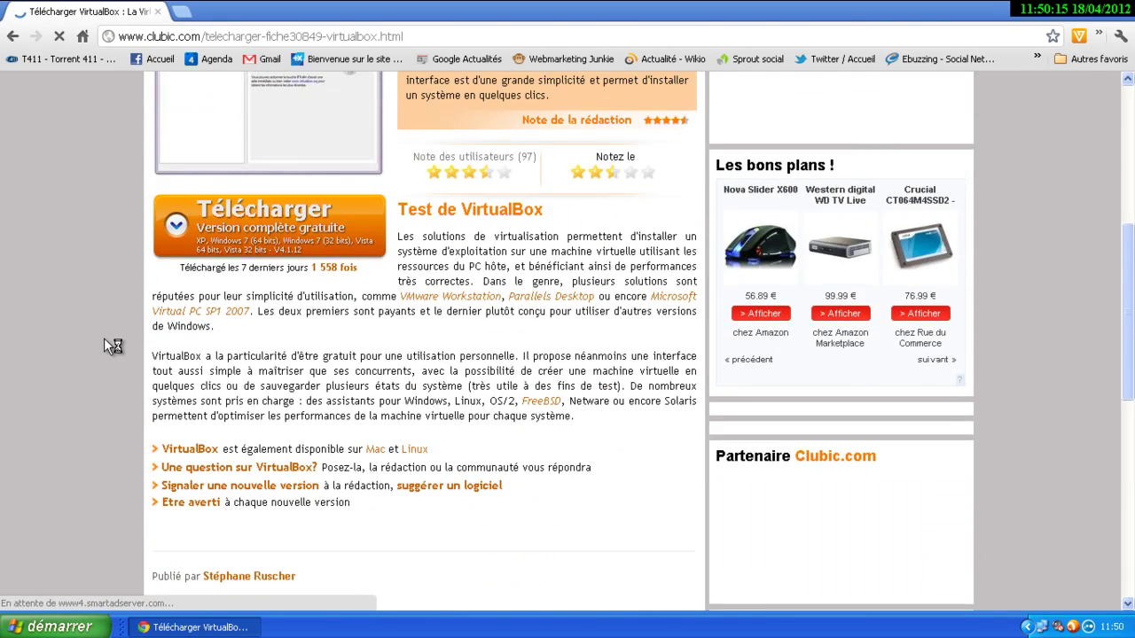
scroll(104, 341, "down", 2)
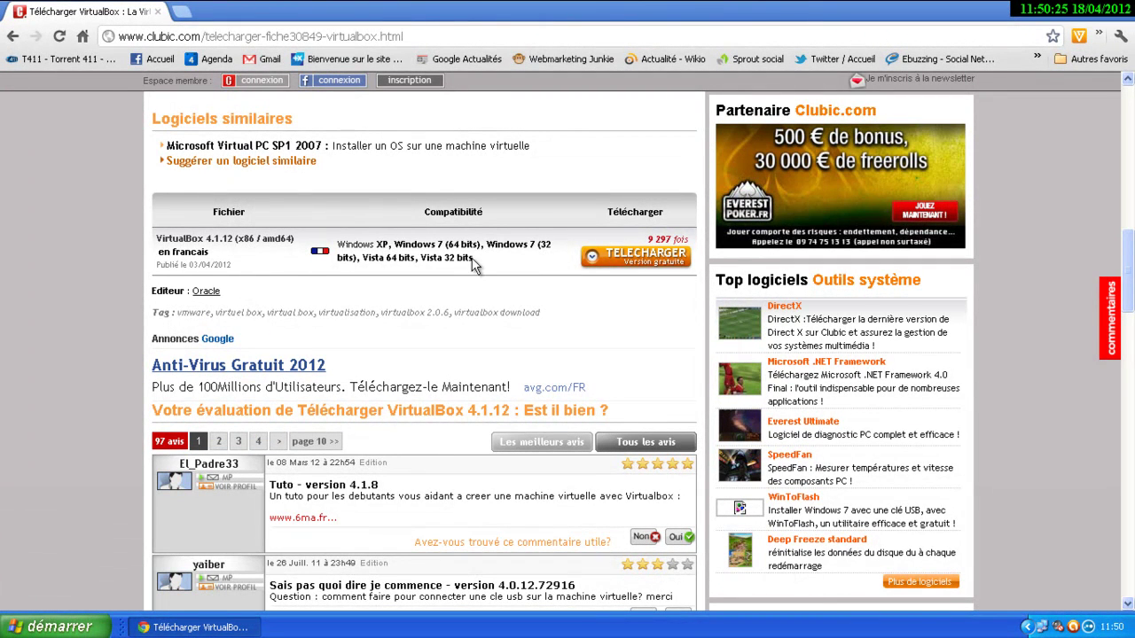
scroll(164, 317, "up", 3)
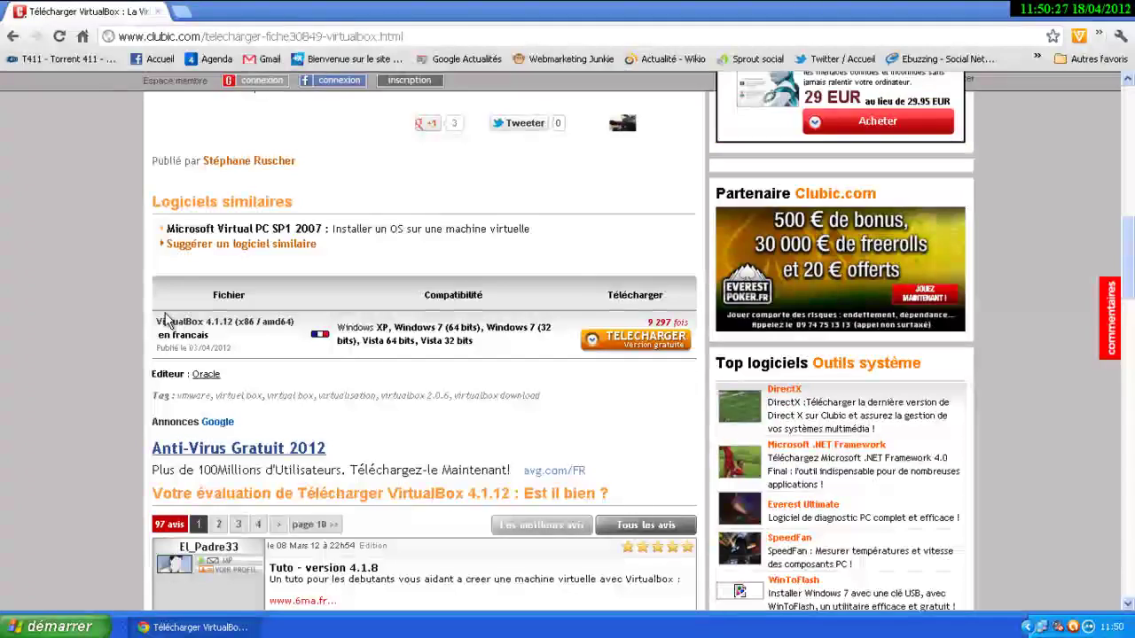
scroll(166, 319, "up", 1)
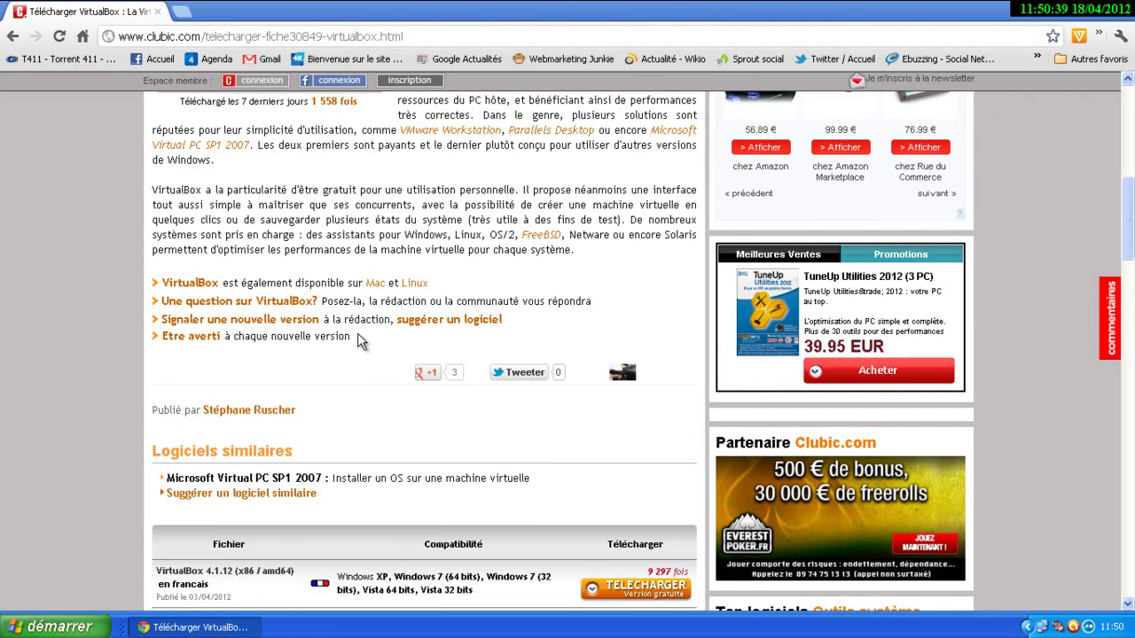
scroll(523, 347, "down", 1)
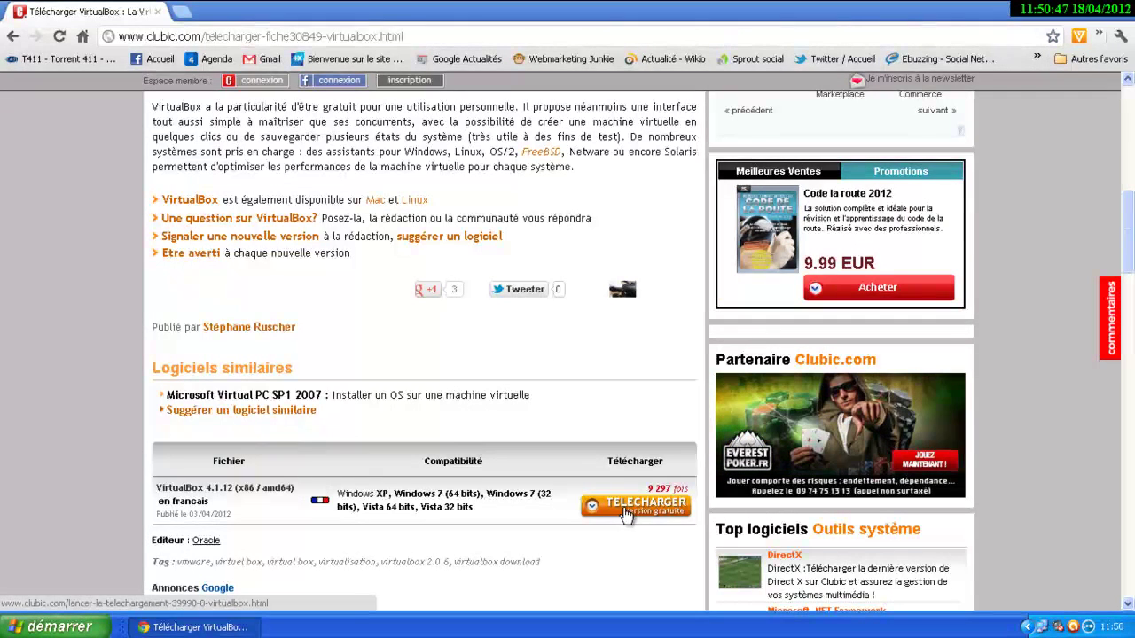
left_click(626, 507)
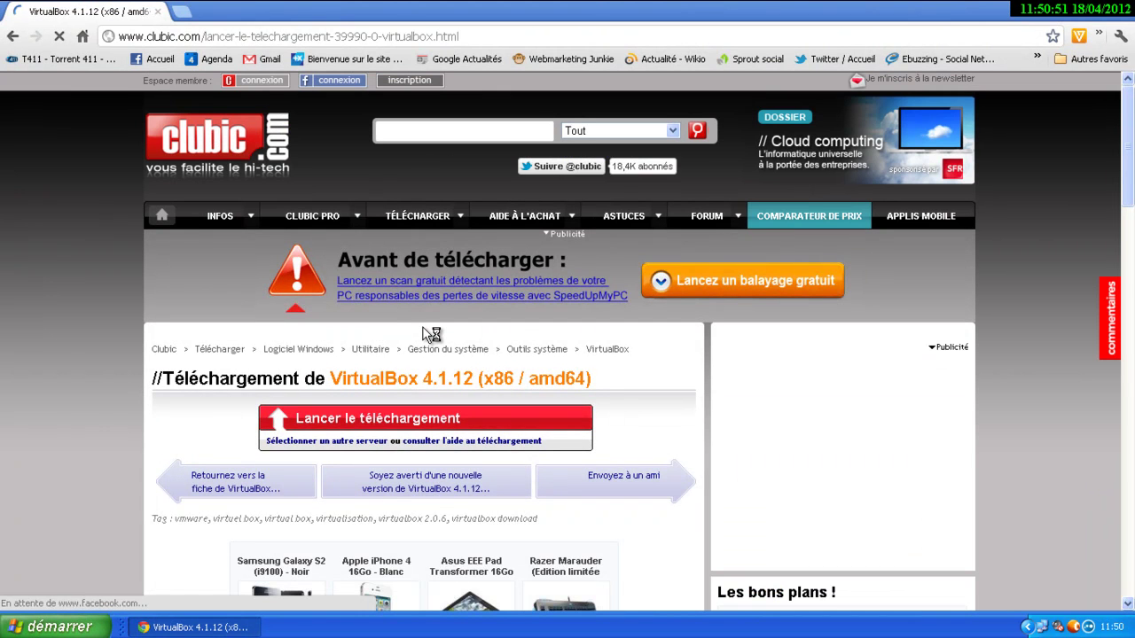
left_click(415, 422)
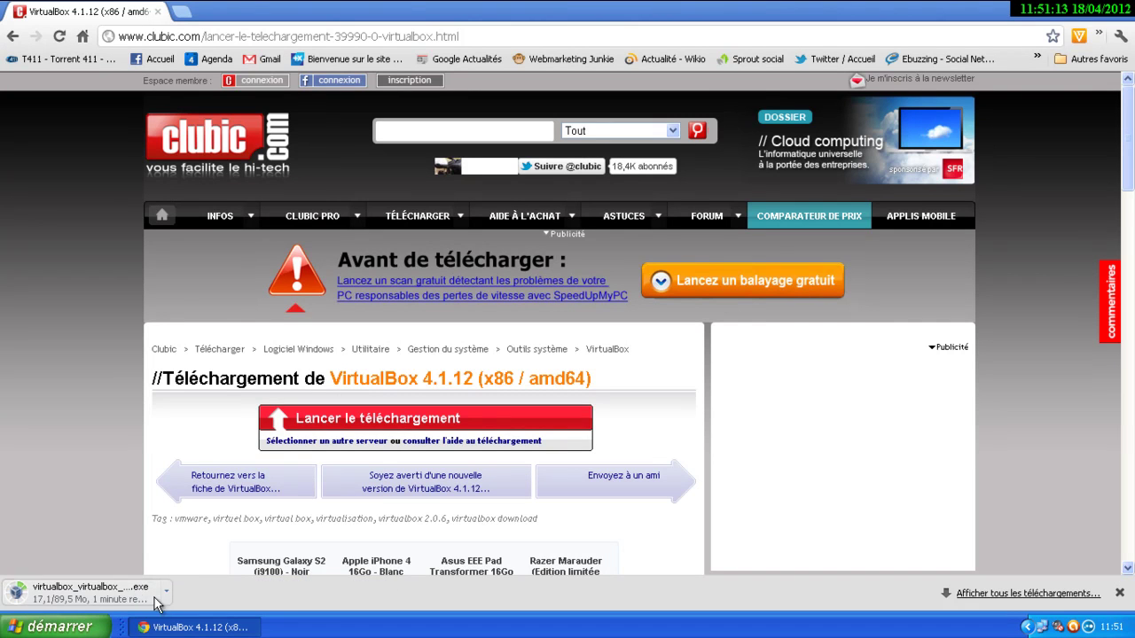
Step: Cancel the running VirtualBox installer download and close the browser
left_click(166, 591)
left_click(192, 568)
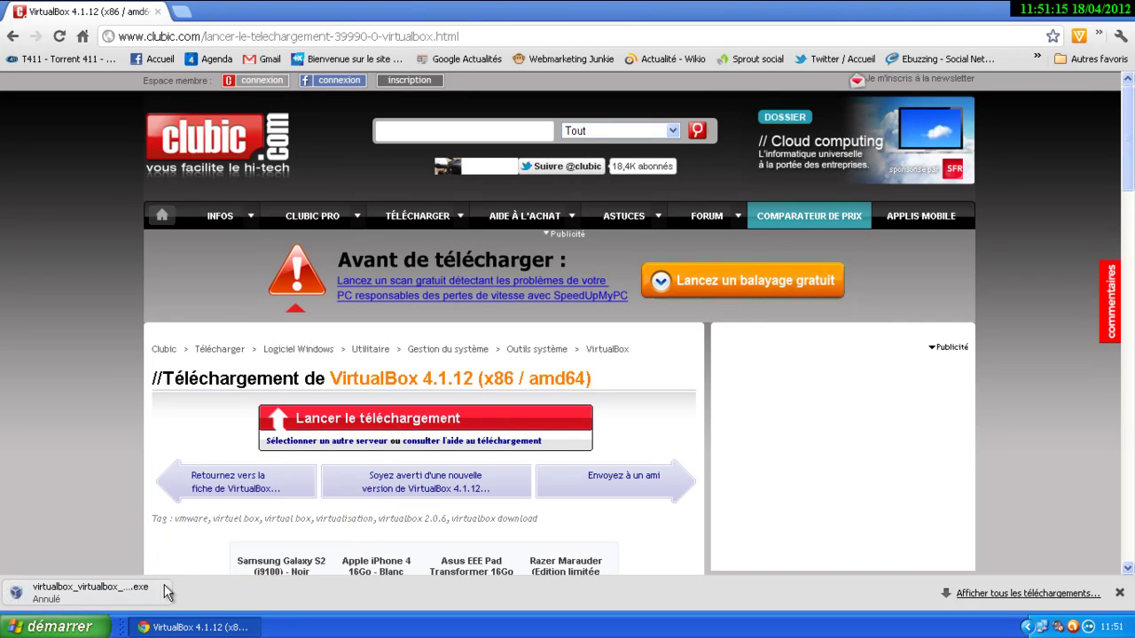
left_click(1129, 10)
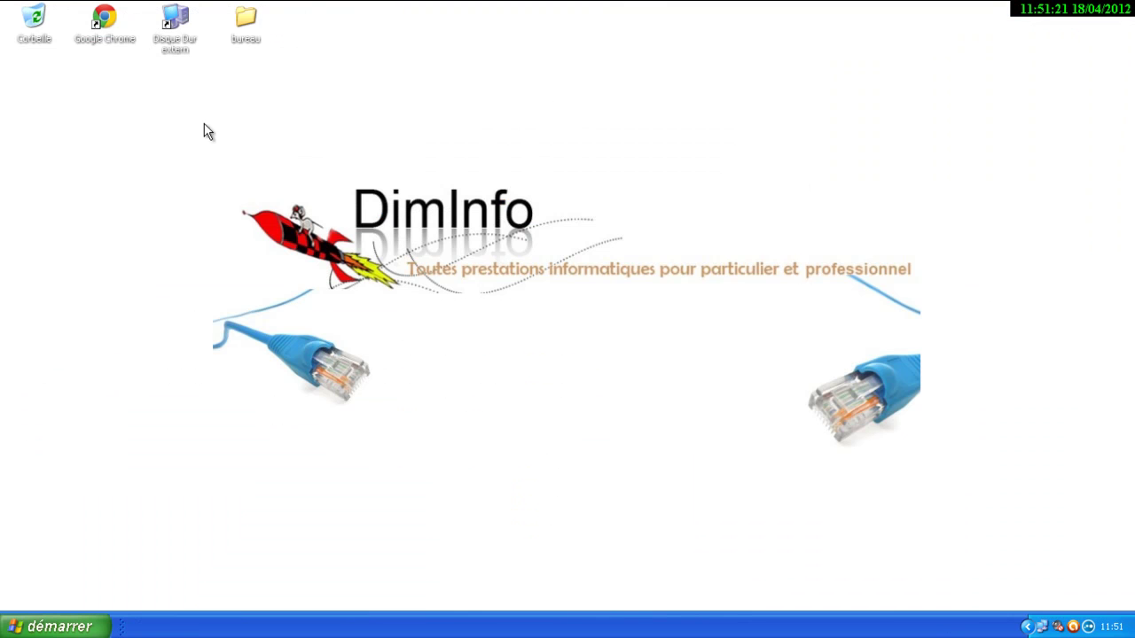
Step: Launch Oracle VM VirtualBox from the installed programs
left_click_drag(162, 111, 1046, 534)
left_click(53, 626)
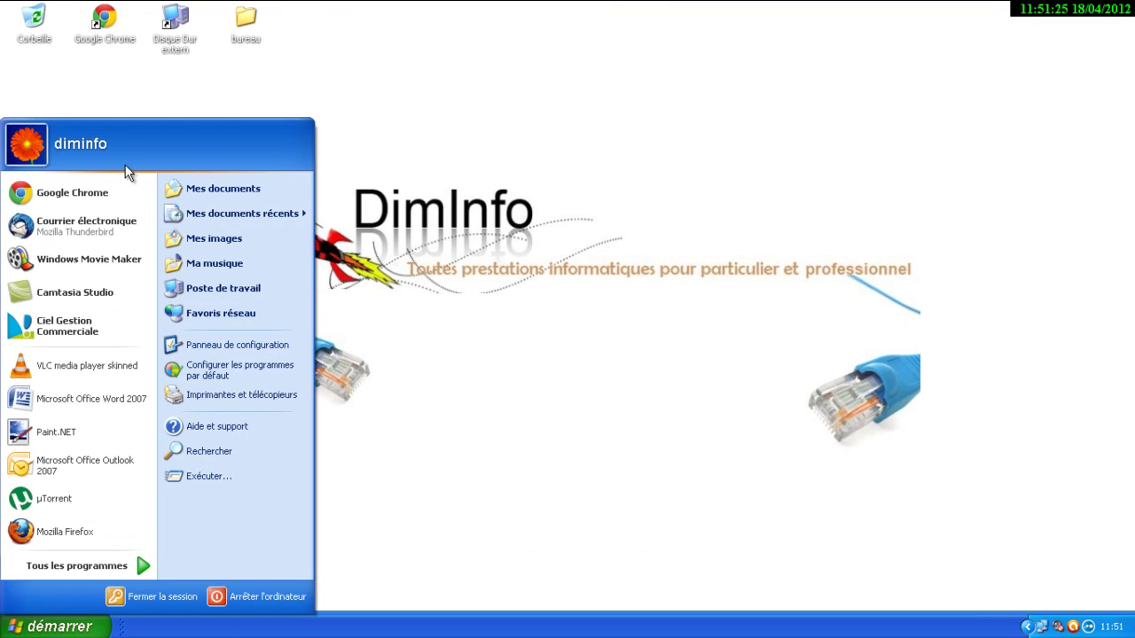
left_click(102, 569)
mouse_move(922, 95)
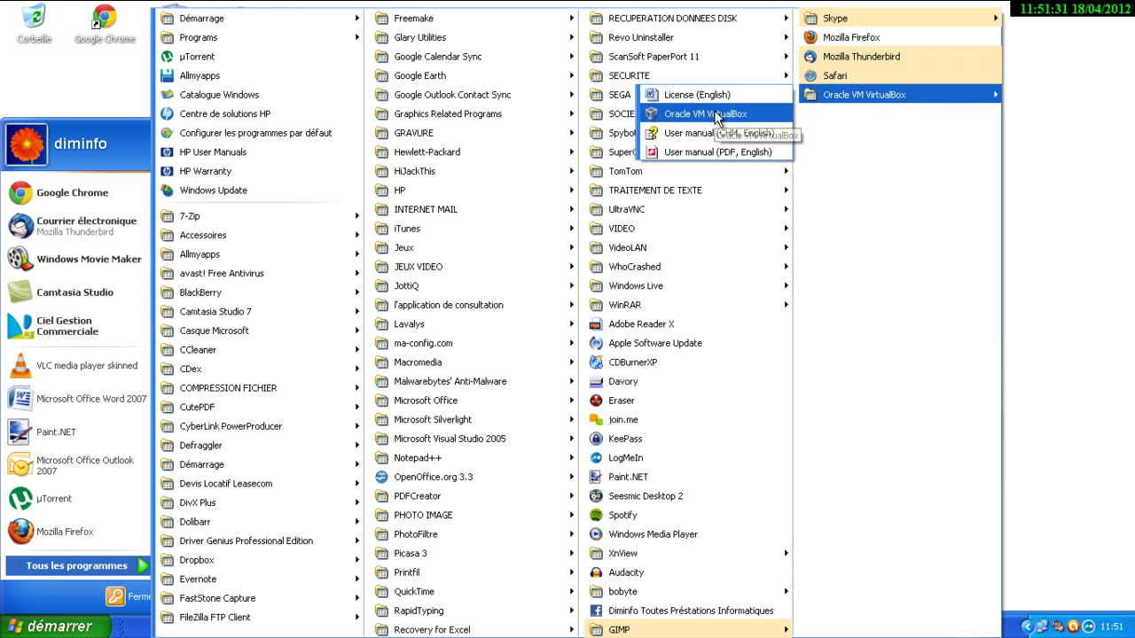
left_click(715, 112)
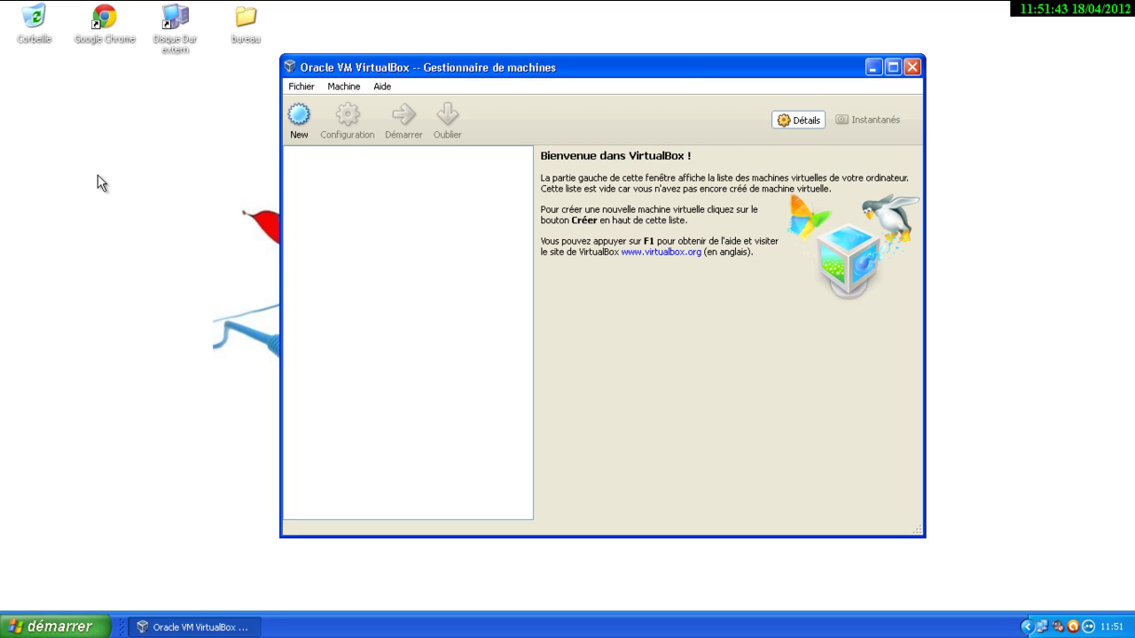
Step: Start creating a new virtual machine and advance the wizard to the name and operating system page
left_click(331, 92)
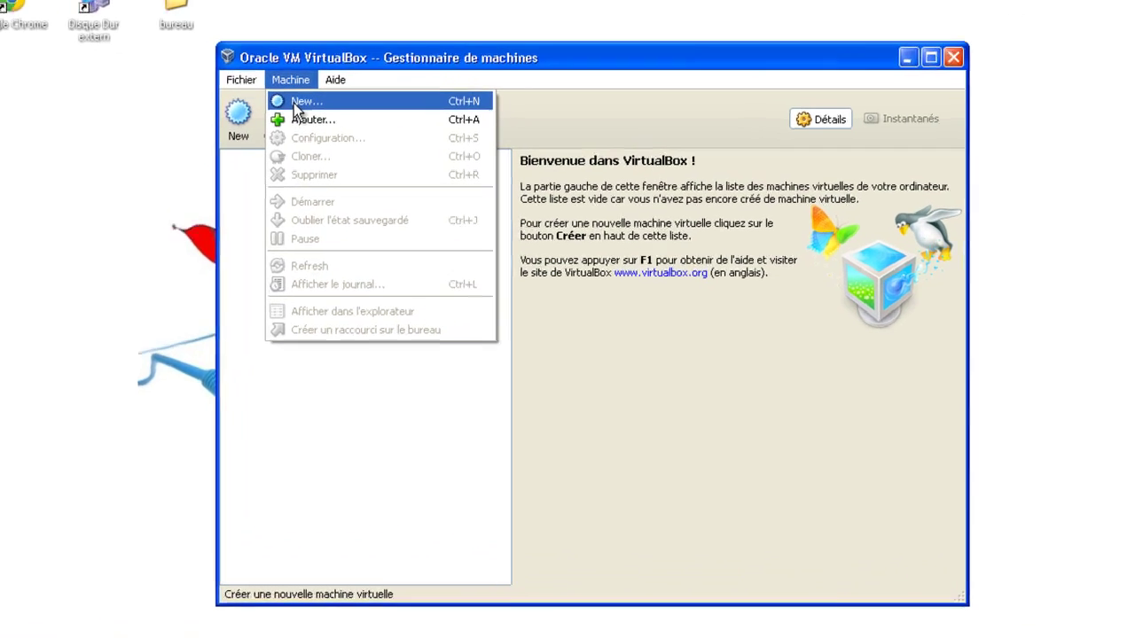
left_click(295, 103)
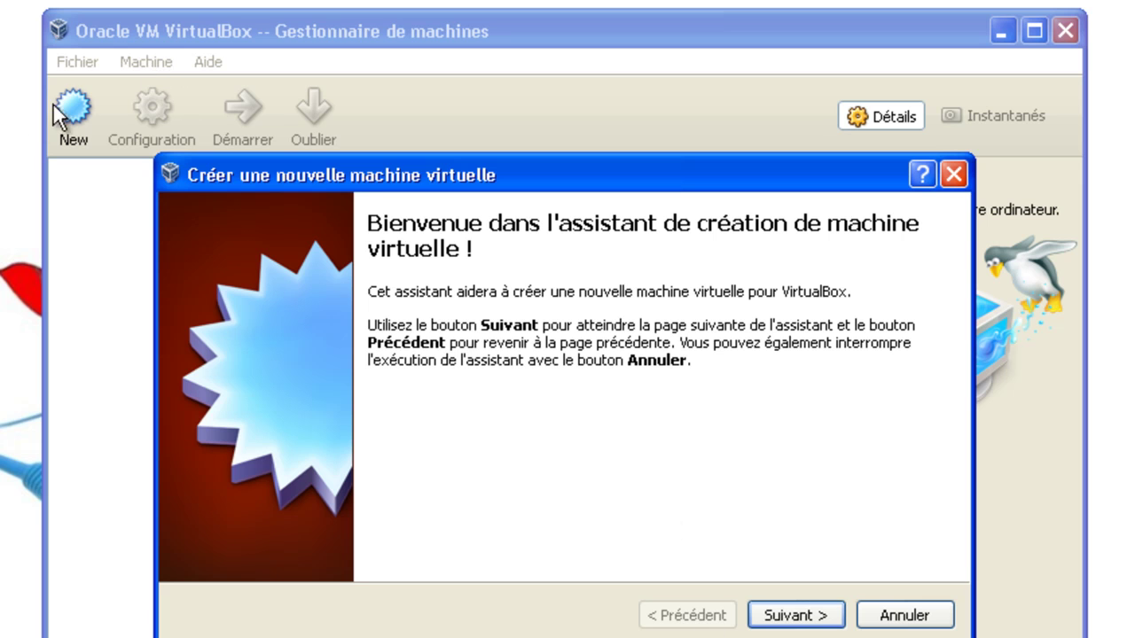
left_click(786, 615)
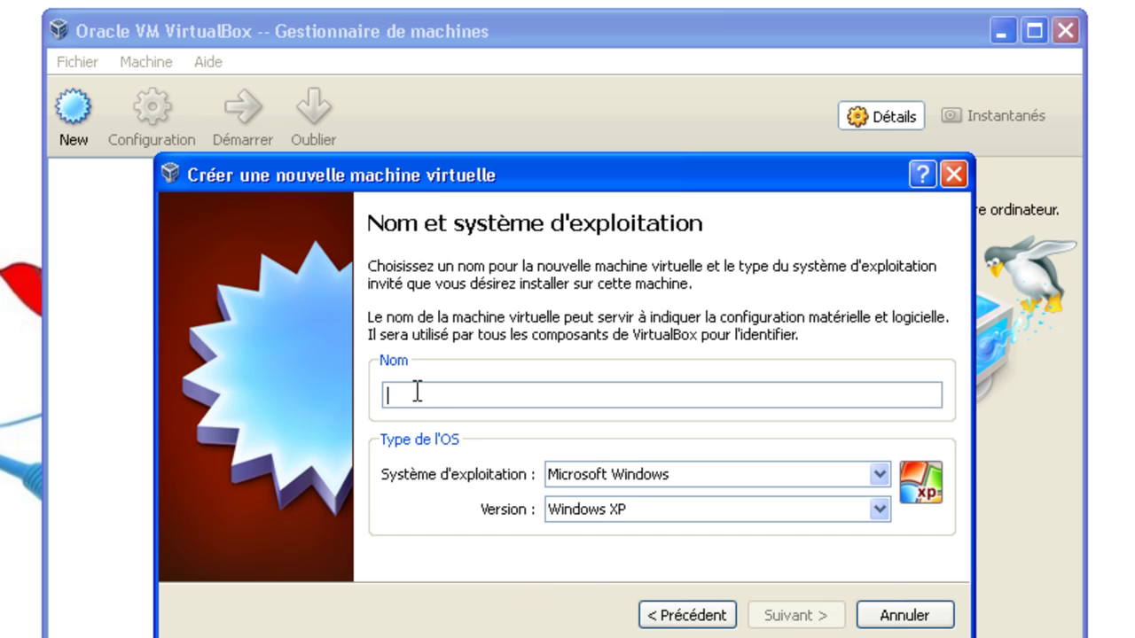
Step: Browse the available guest operating systems and Windows versions, choosing Microsoft Windows with Windows XP
left_click(687, 474)
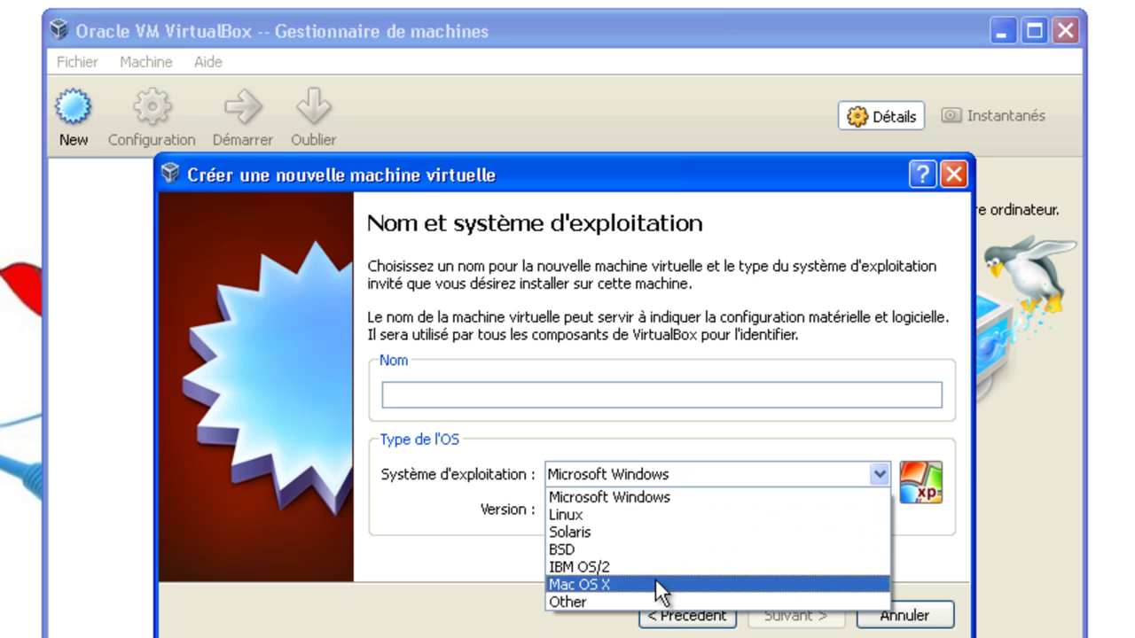
left_click(581, 495)
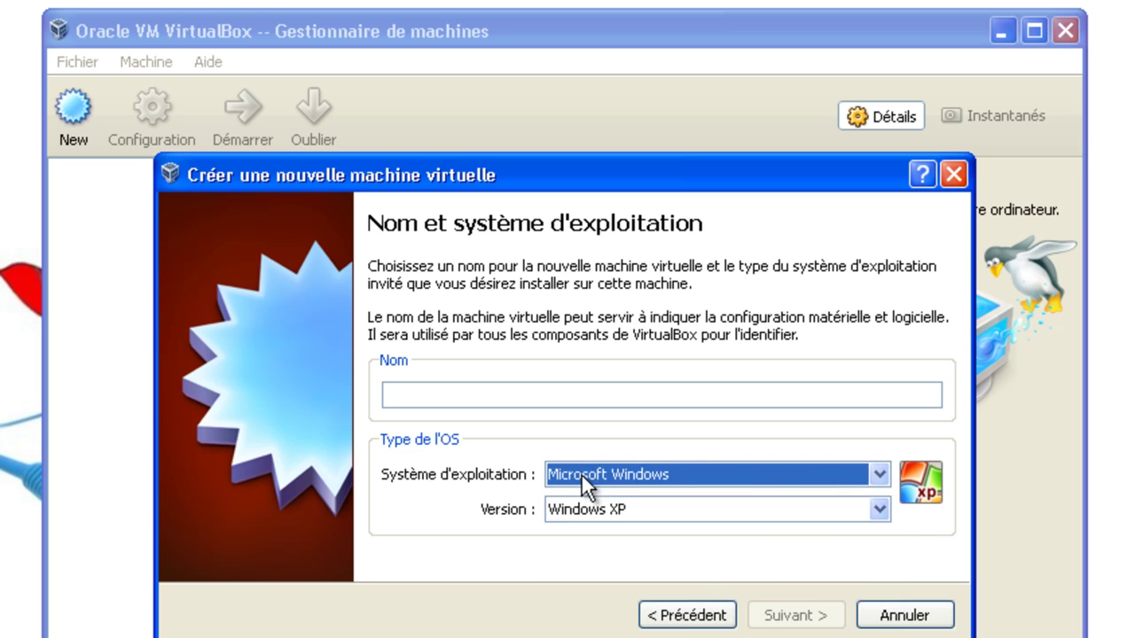
left_click(584, 508)
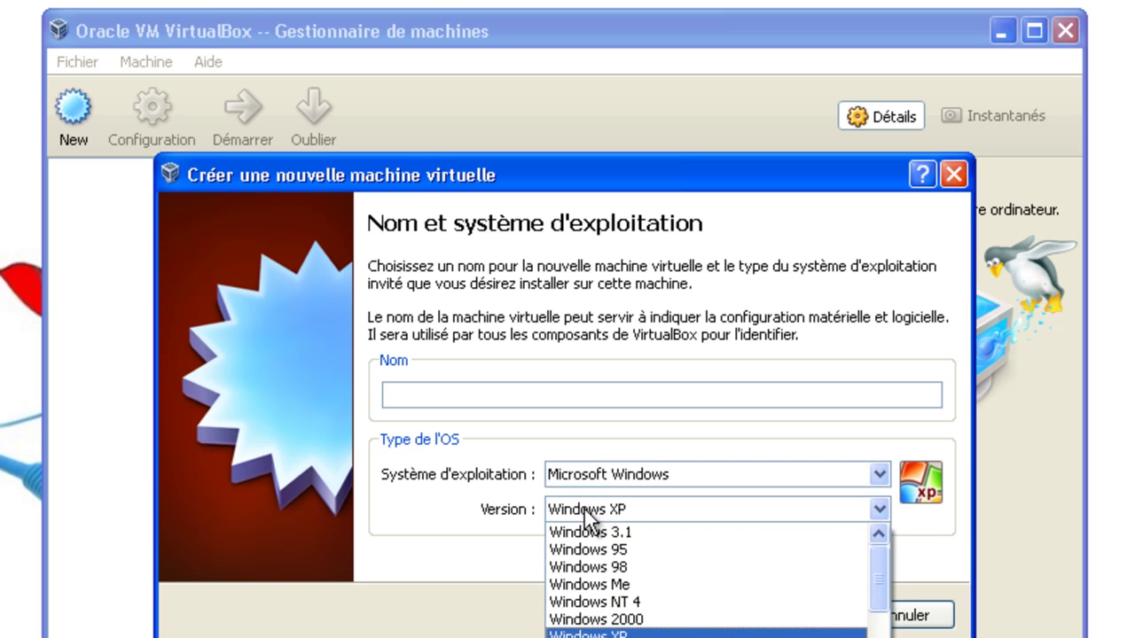
scroll(700, 625, "down", 3)
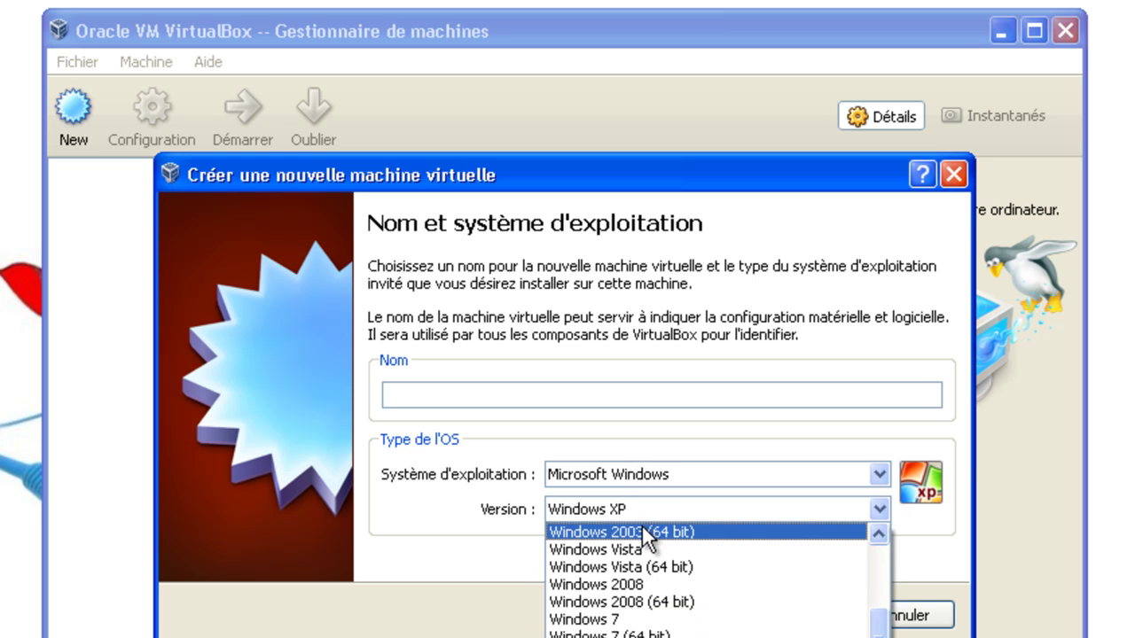
scroll(650, 534, "up", 3)
left_click(578, 510)
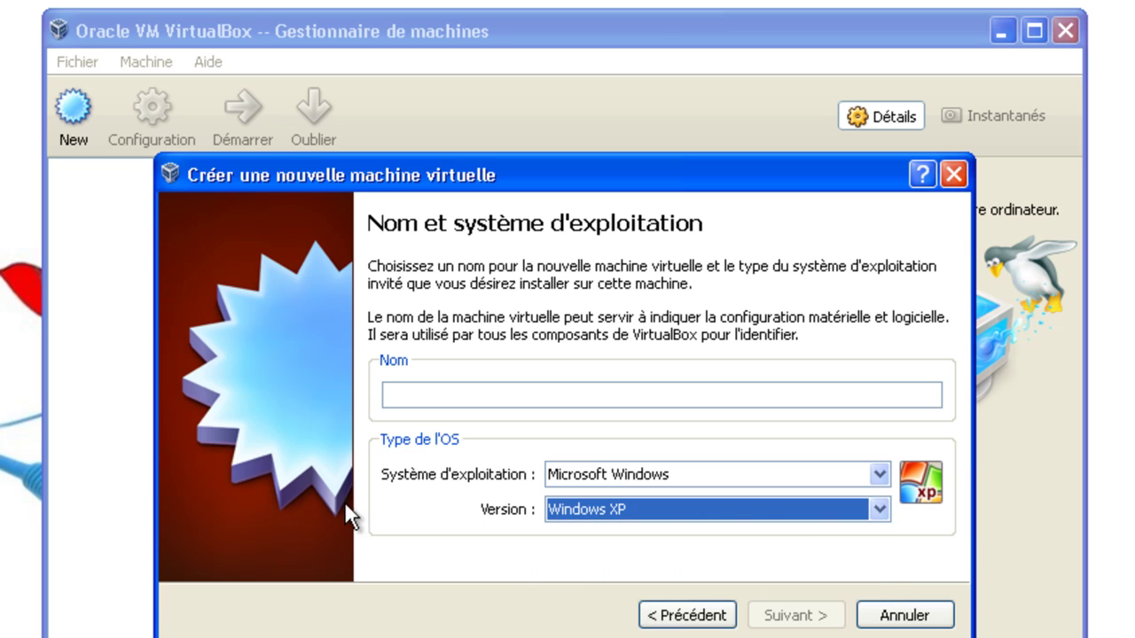
Step: Set the virtual machine's operating system to Linux and its version to Ubuntu
left_click(614, 468)
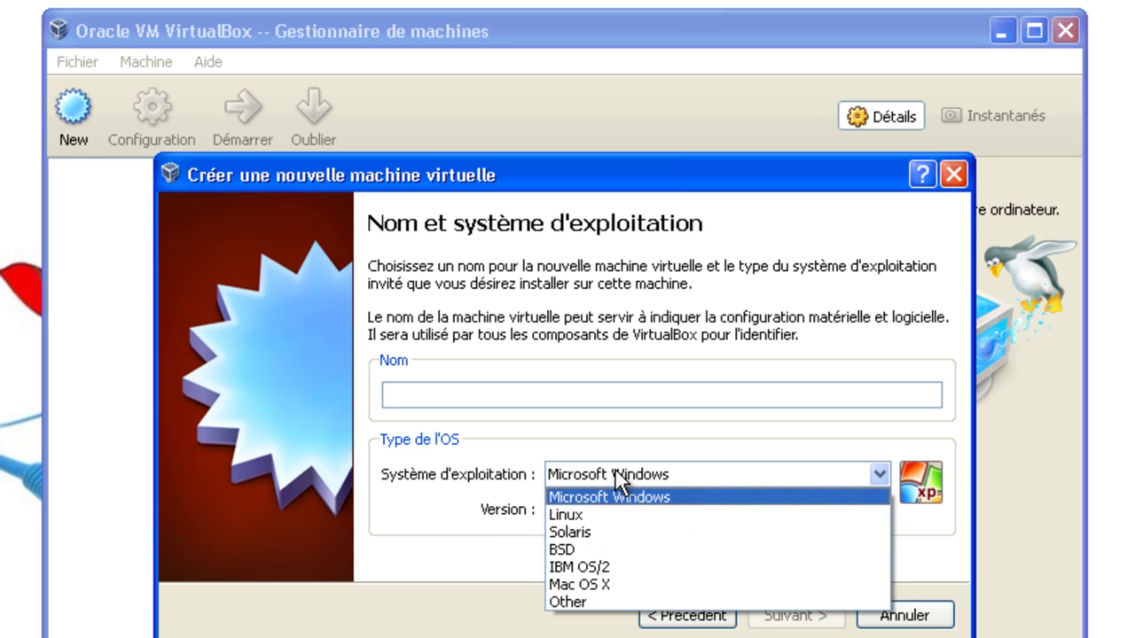
left_click(622, 513)
left_click(615, 507)
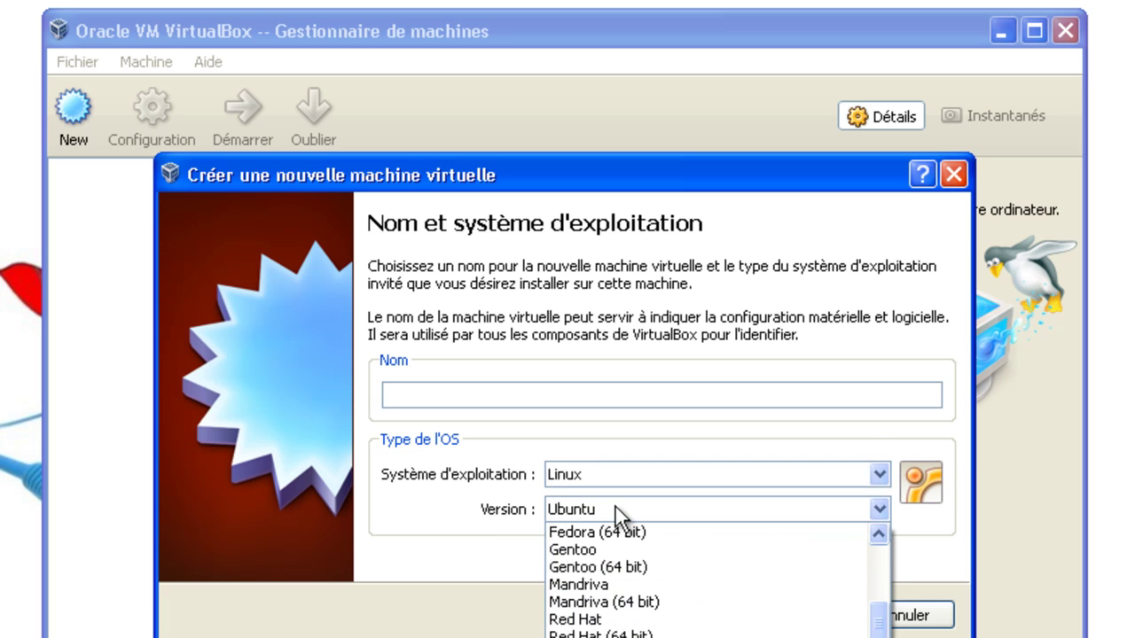
scroll(620, 584, "down", 1)
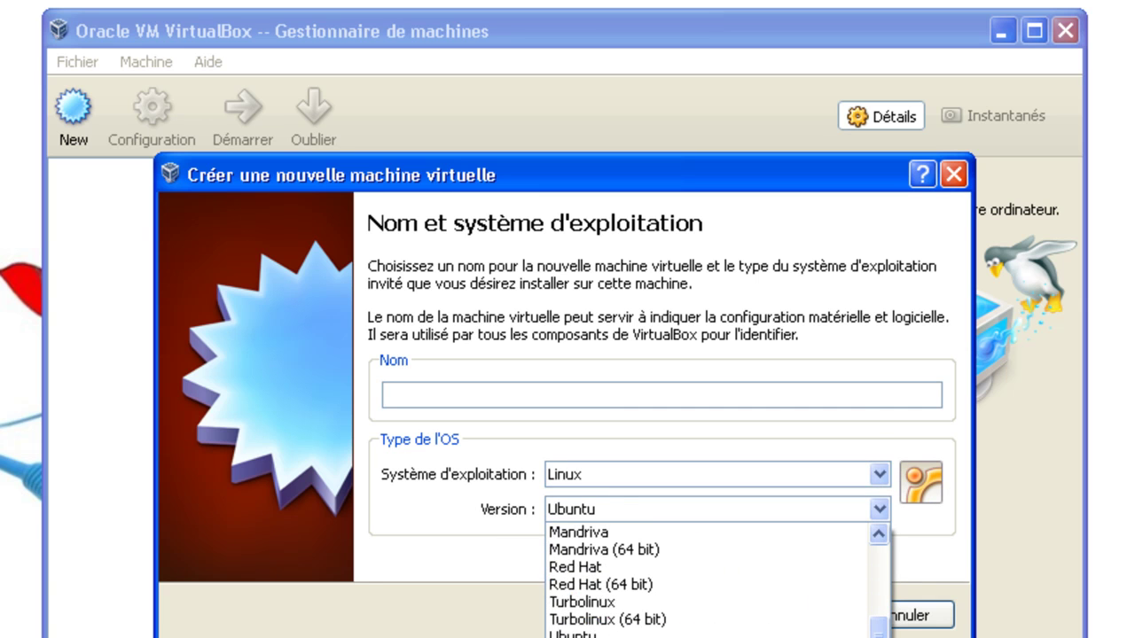
left_click(642, 634)
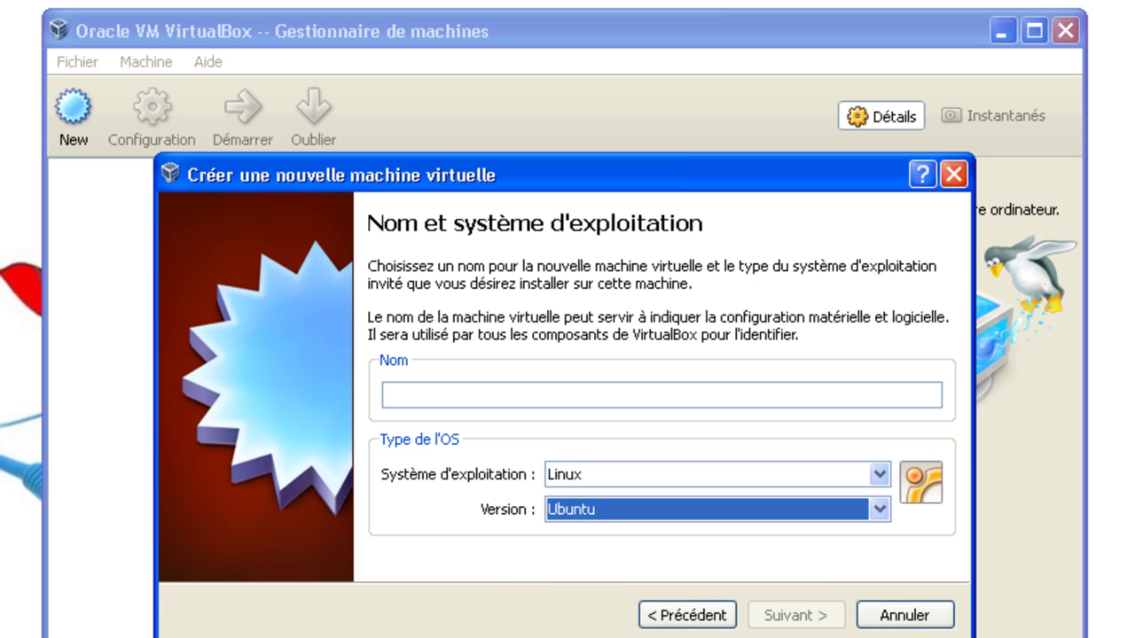
Step: Switch to Google Chrome, search the web for ubuntu, and open the ubuntu-fr.org download page
key("super")
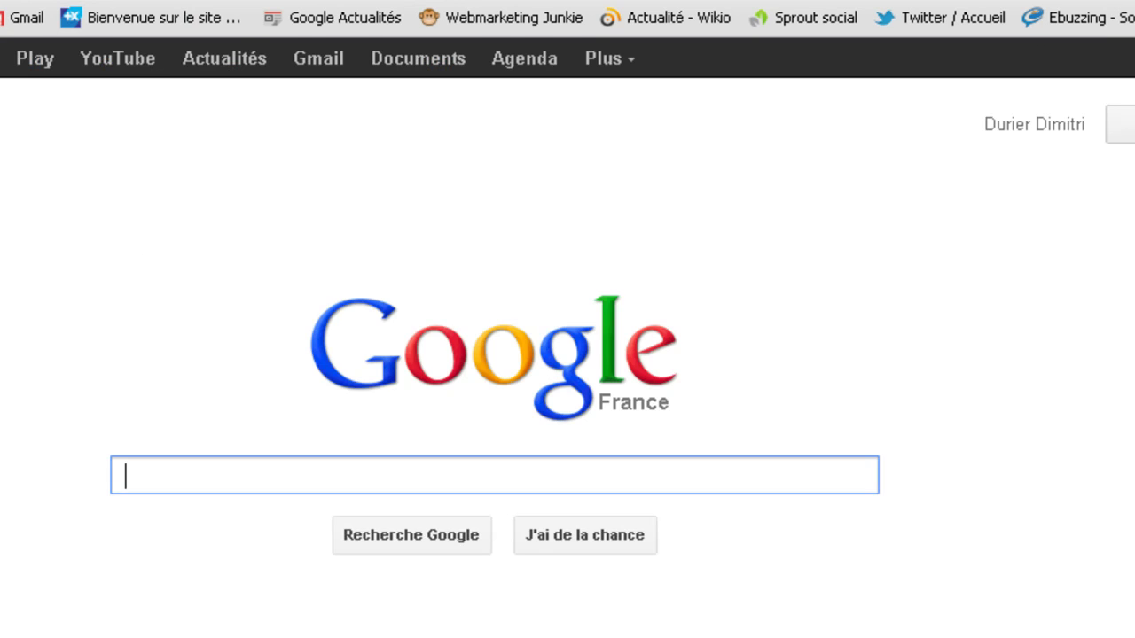
left_click(271, 18)
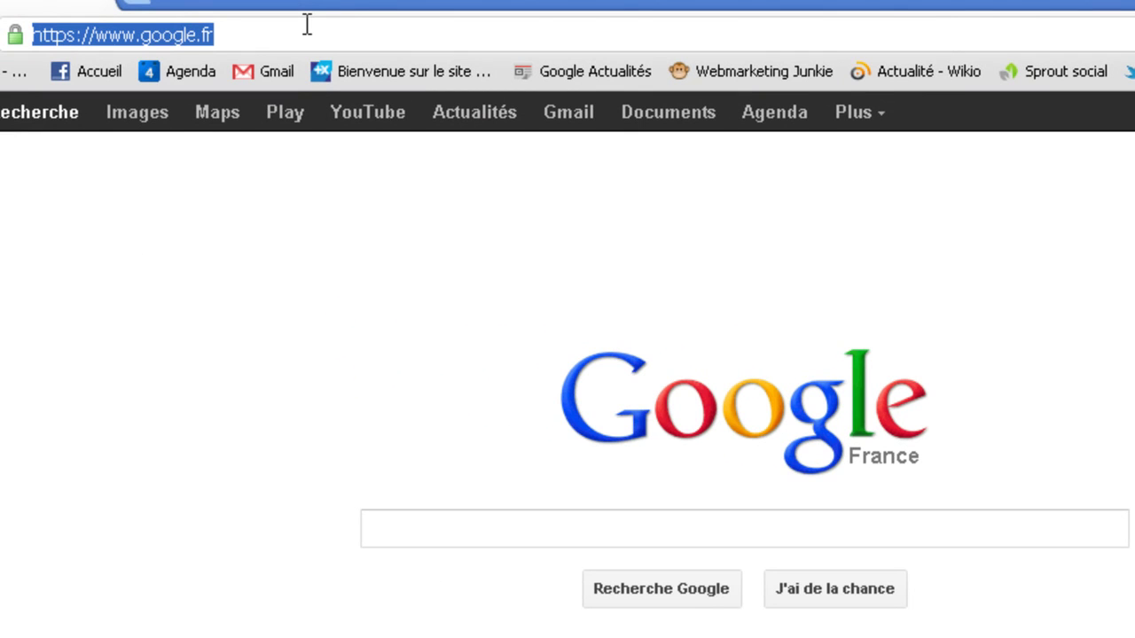
type("ubuntu")
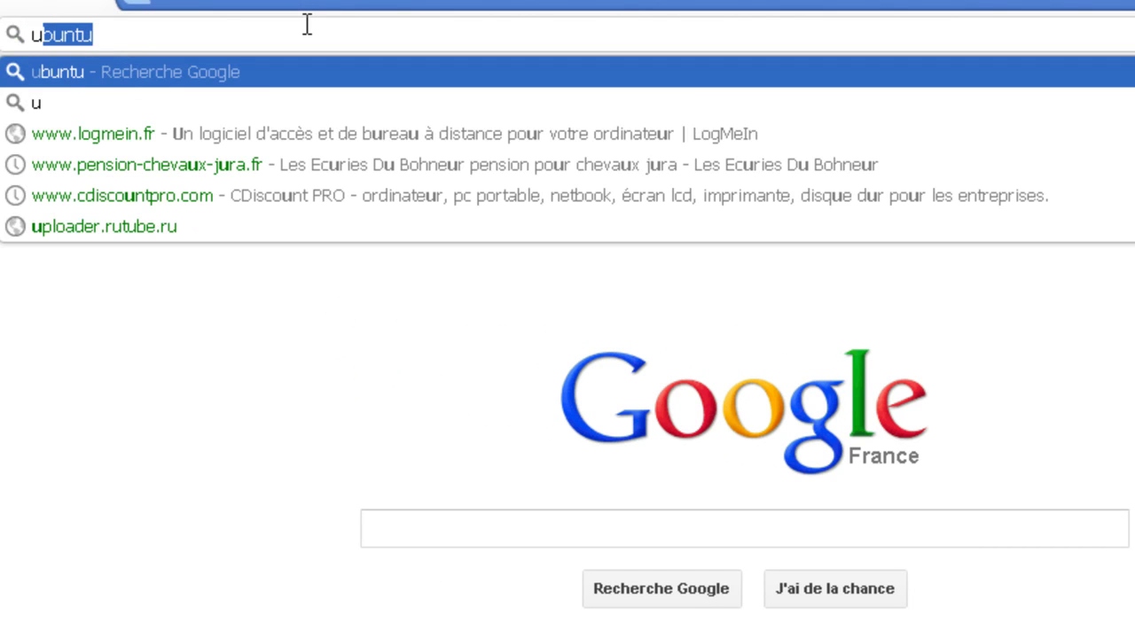
key("Return")
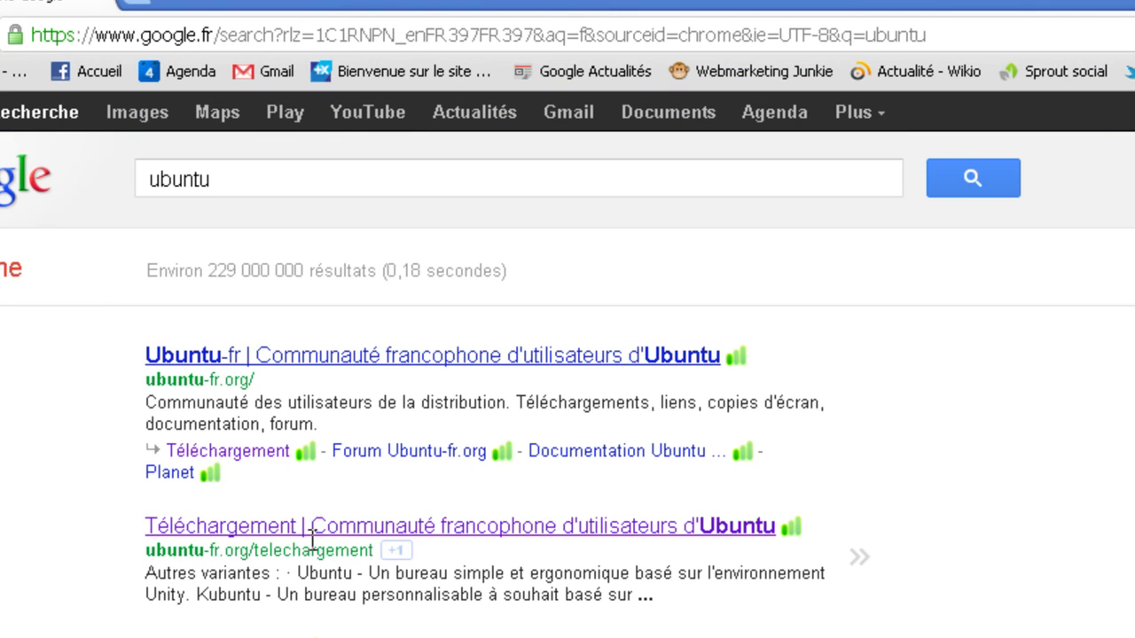
left_click(315, 536)
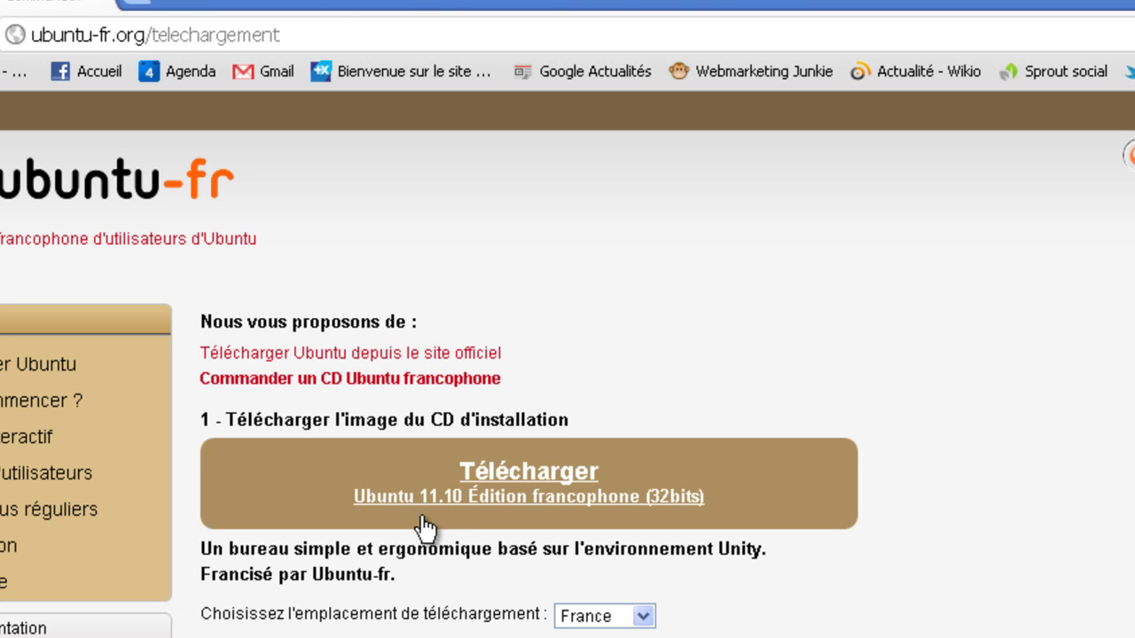
Step: Examine the installation steps and Ubuntu variants on the download page, and return to the VirtualBox wizard
scroll(407, 492, "down", 5)
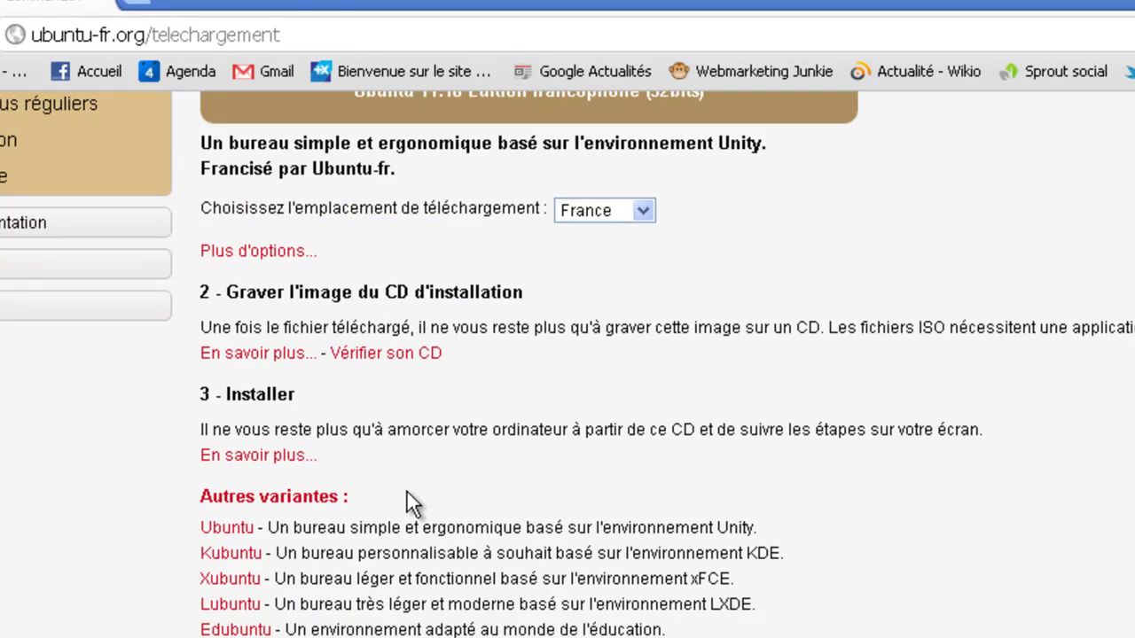
scroll(407, 492, "up", 5)
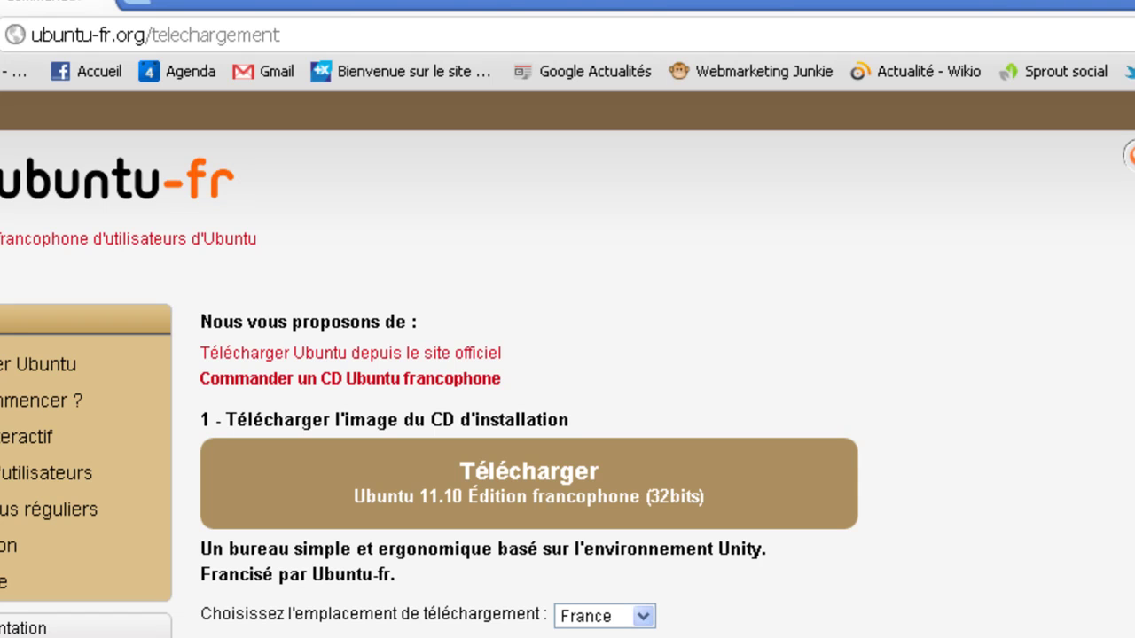
key("super")
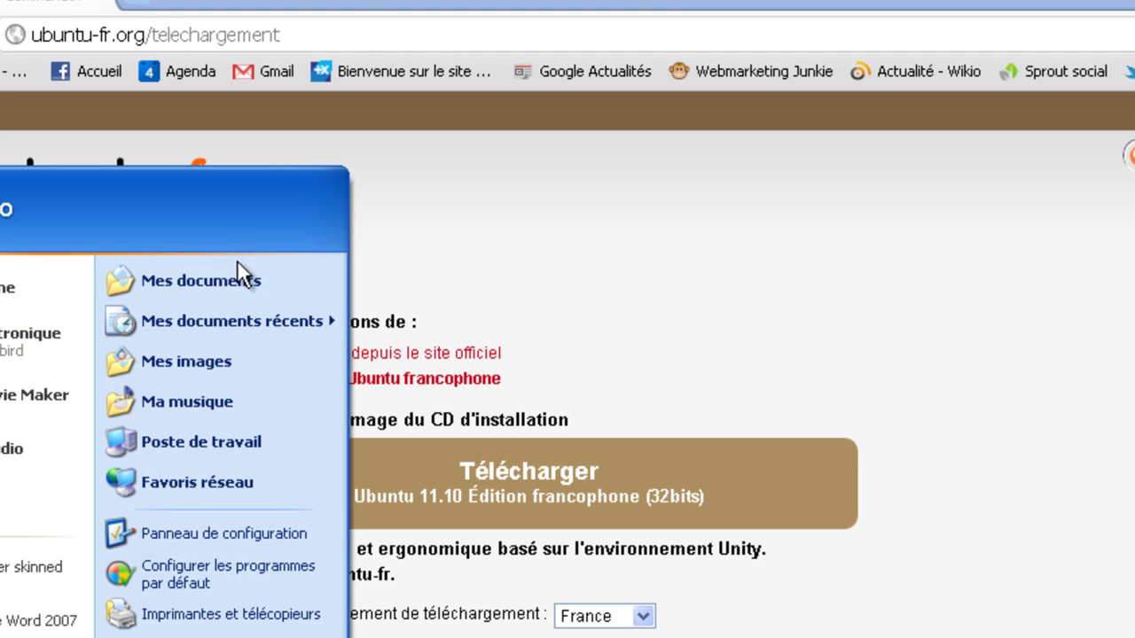
key("Escape")
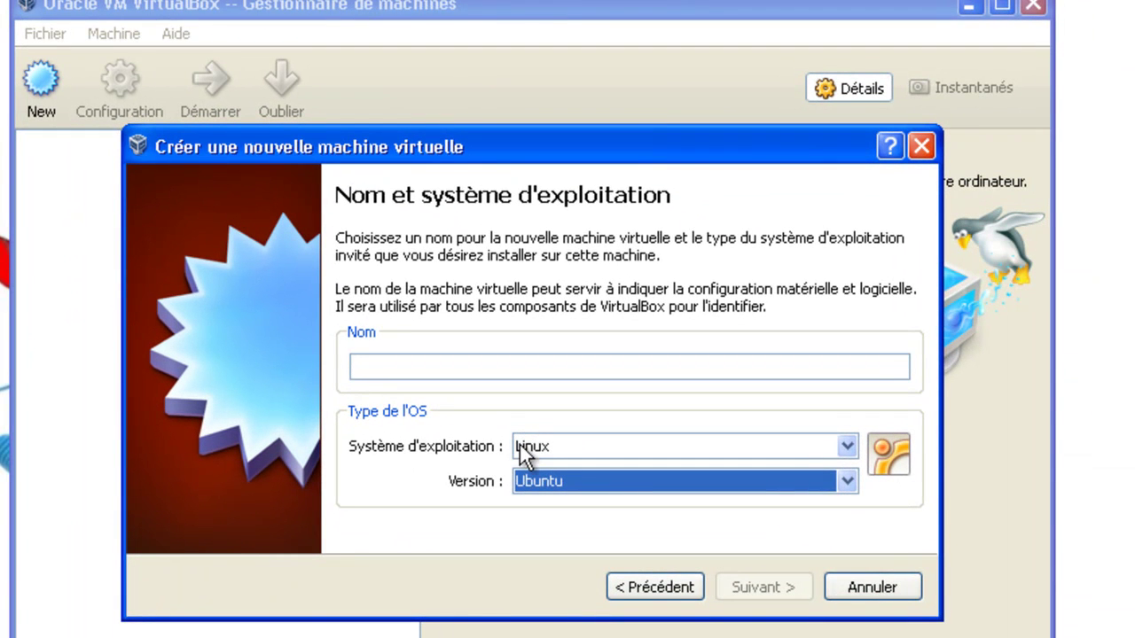
Step: Name the virtual machine Ubuntu and continue to the memory settings
left_click(410, 365)
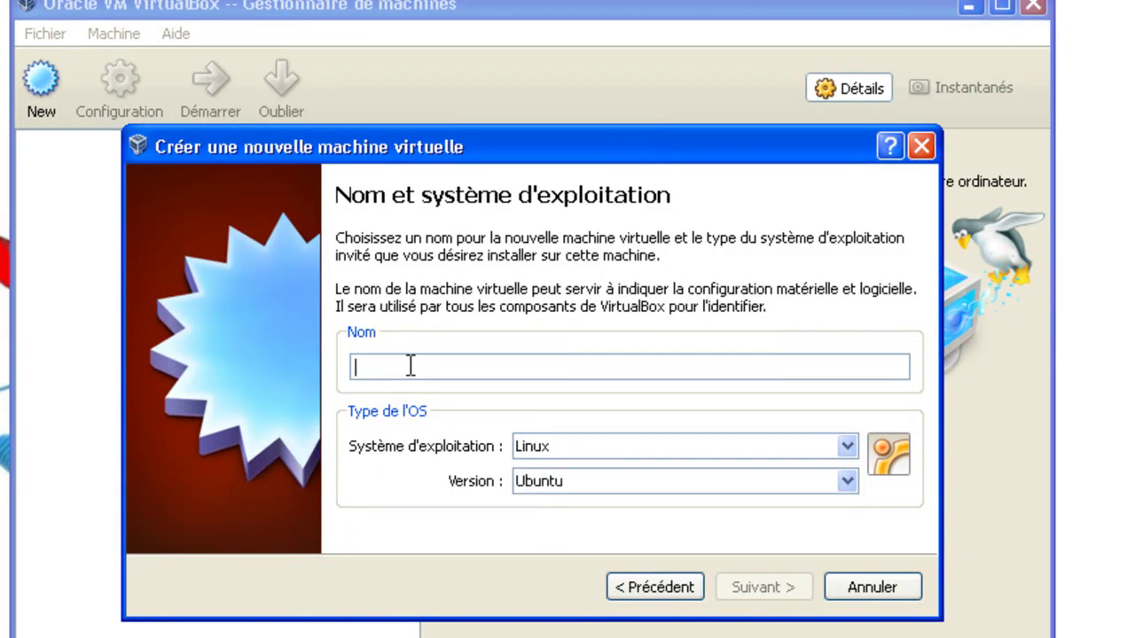
type("U")
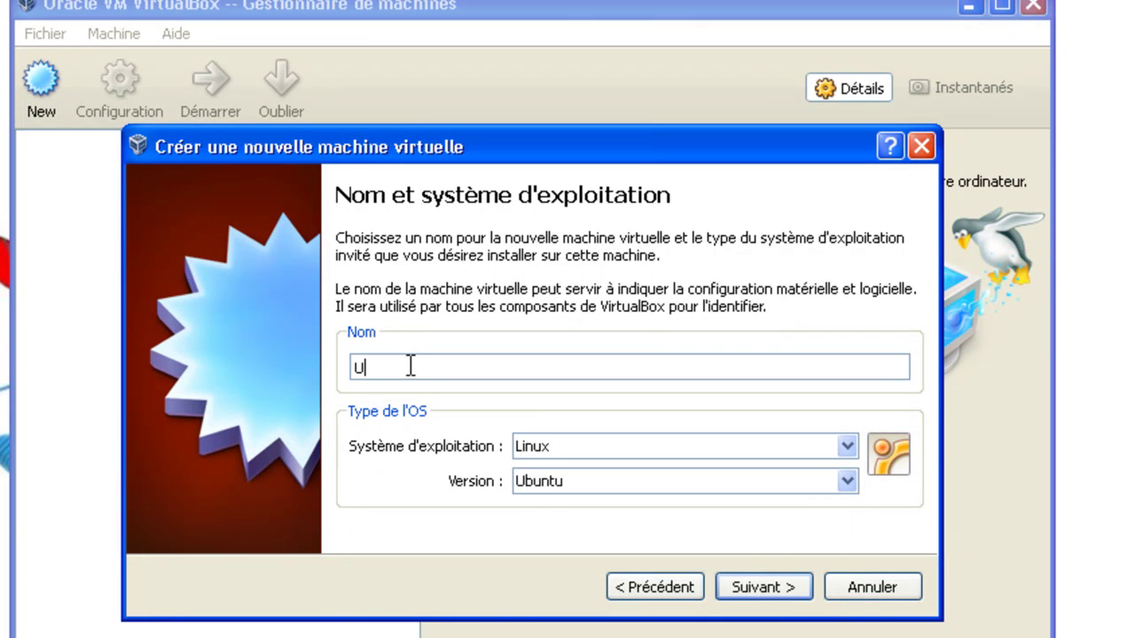
type("buntu")
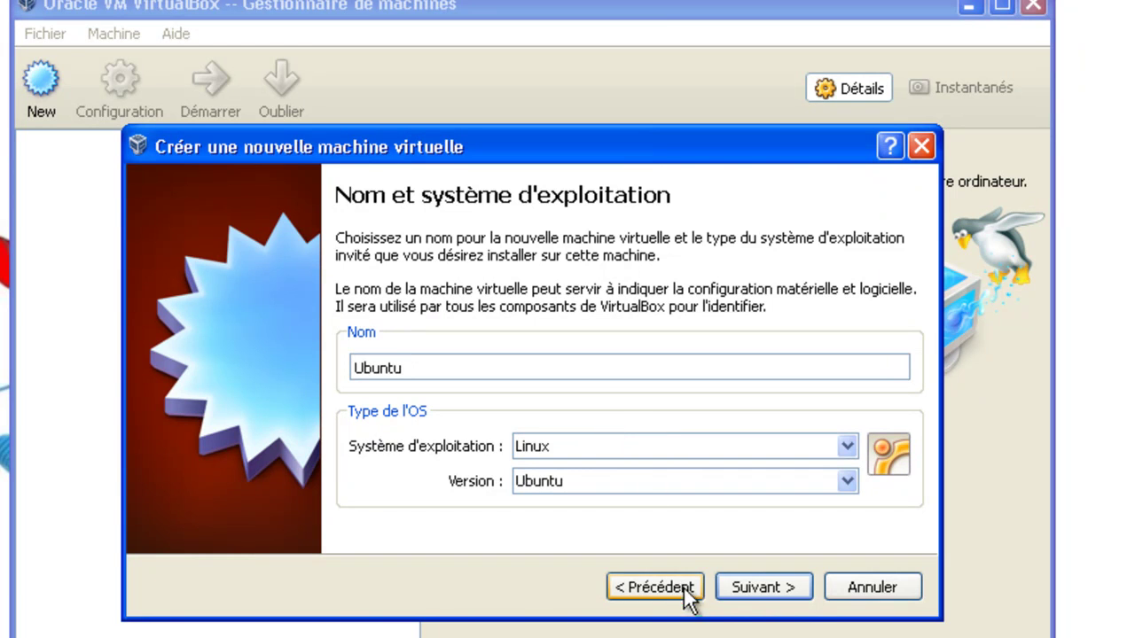
left_click(744, 586)
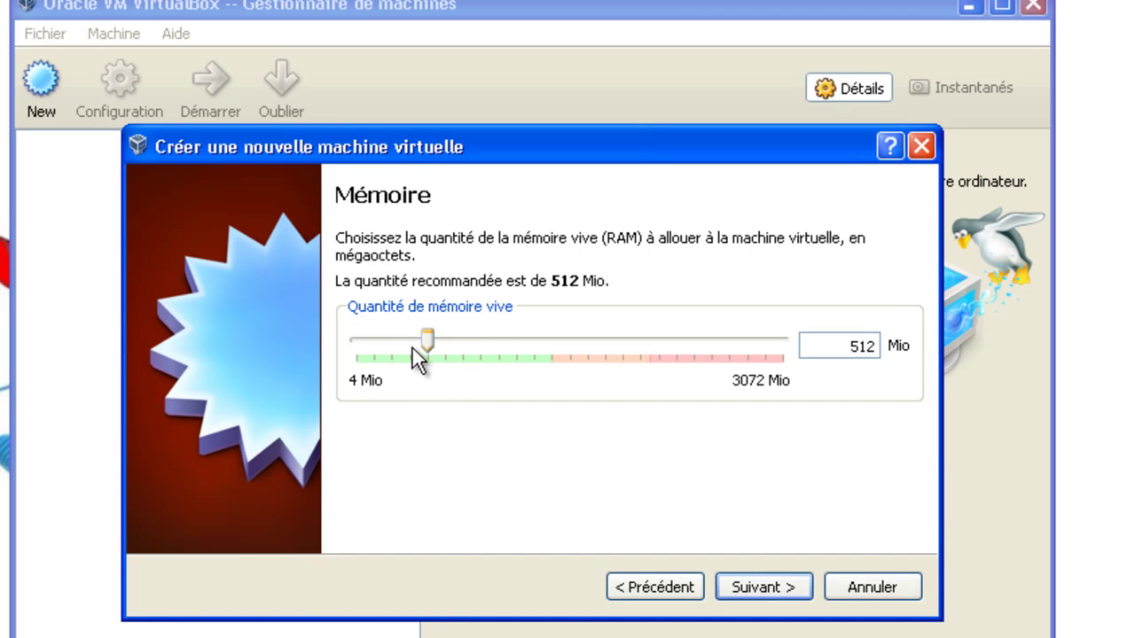
Step: Allocate 746 MB of RAM to the virtual machine and continue to the virtual hard disk page
left_click_drag(425, 339, 548, 343)
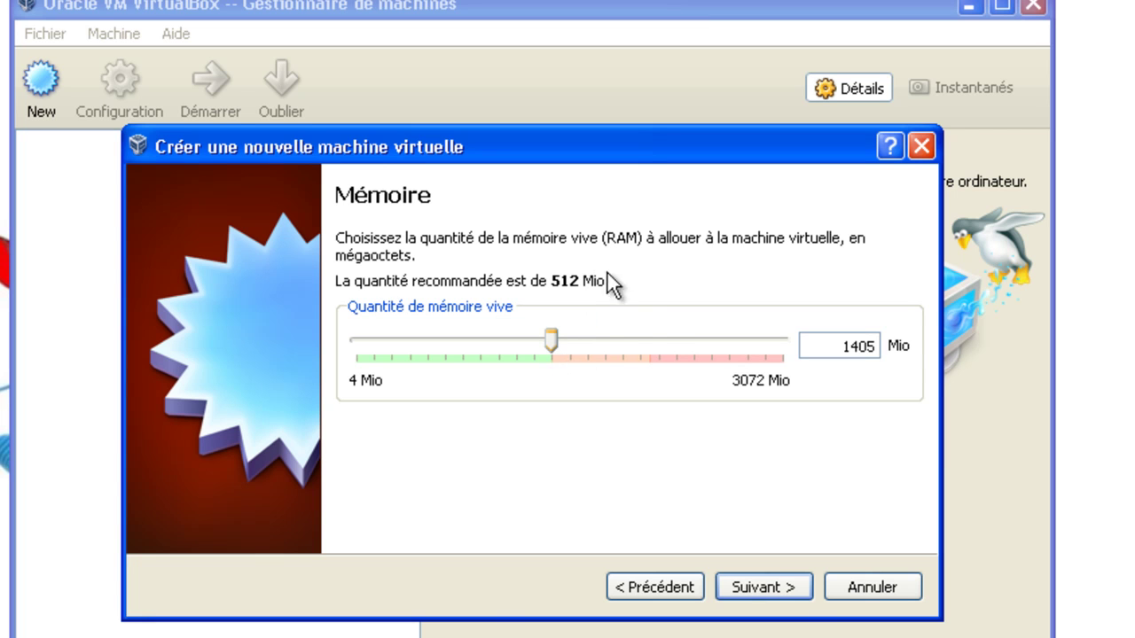
left_click_drag(551, 344, 458, 339)
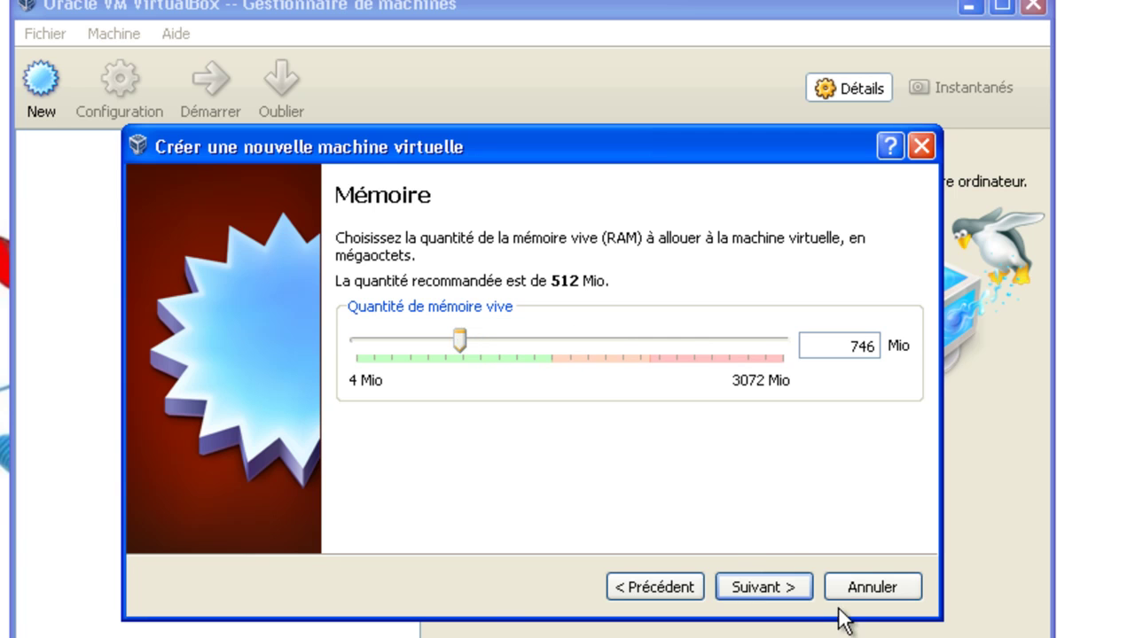
left_click(781, 596)
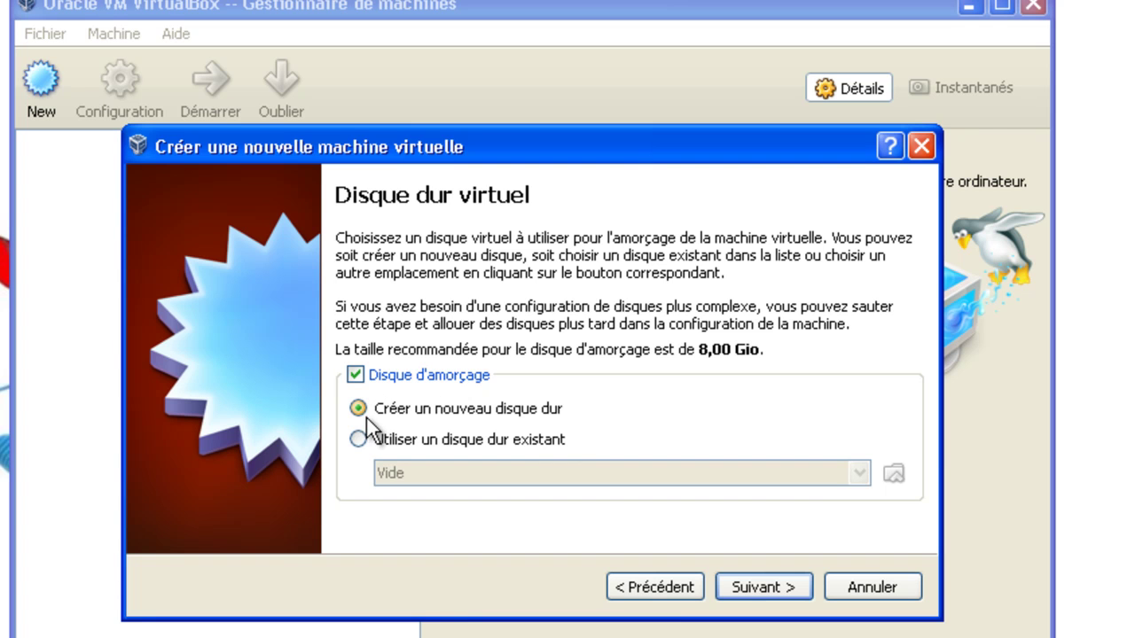
Step: Choose to create a new boot hard disk as a dynamically allocated VDI file
left_click(758, 594)
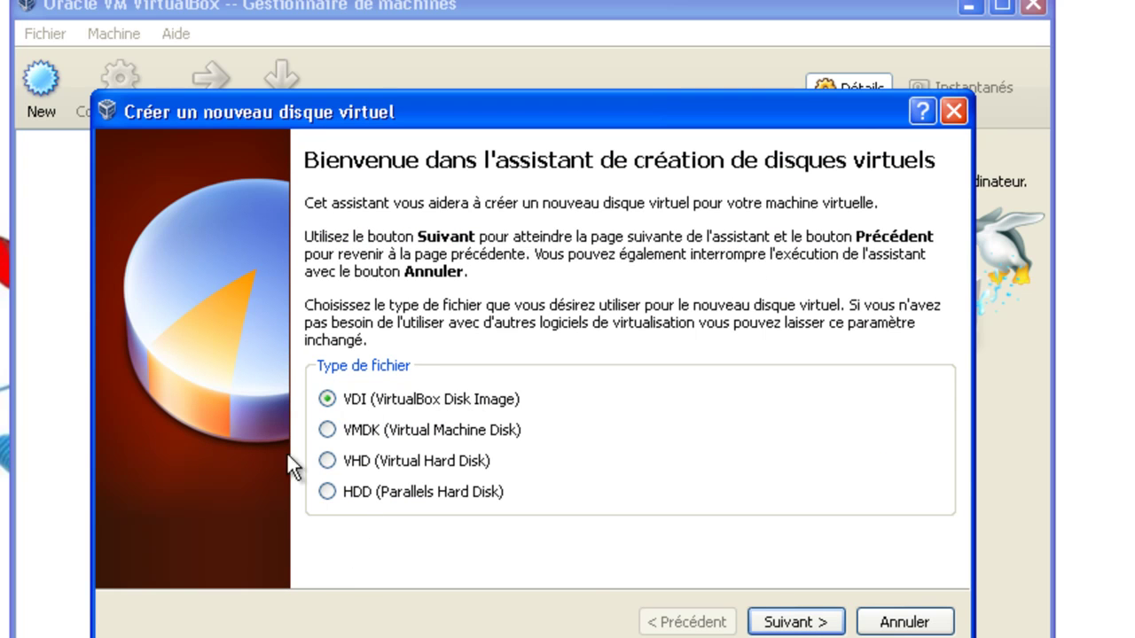
left_click(795, 622)
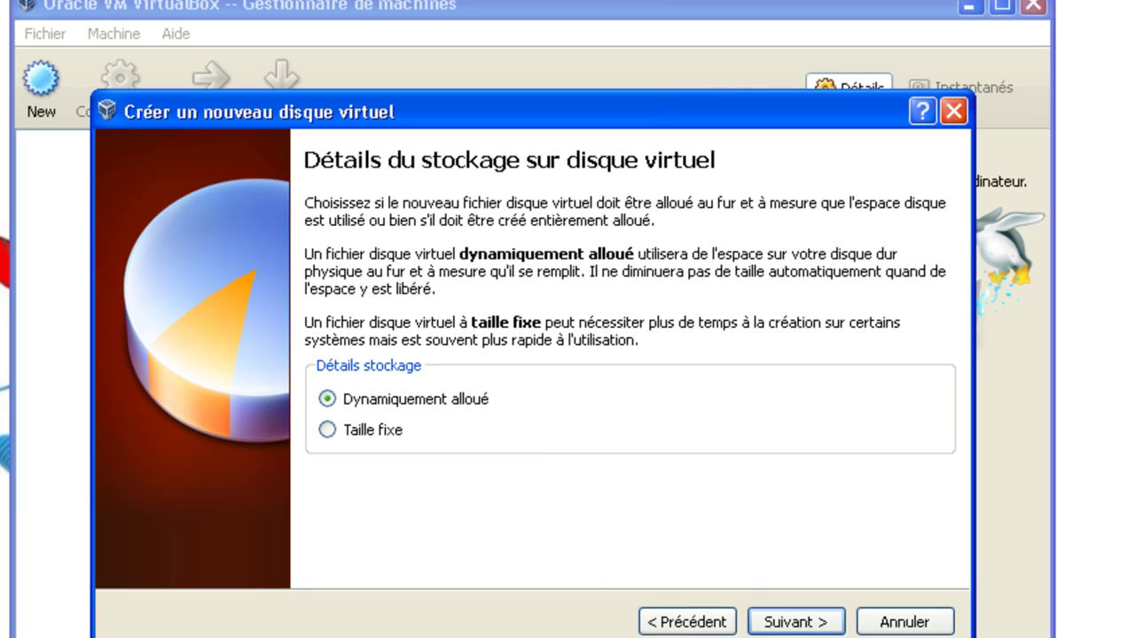
left_click(795, 621)
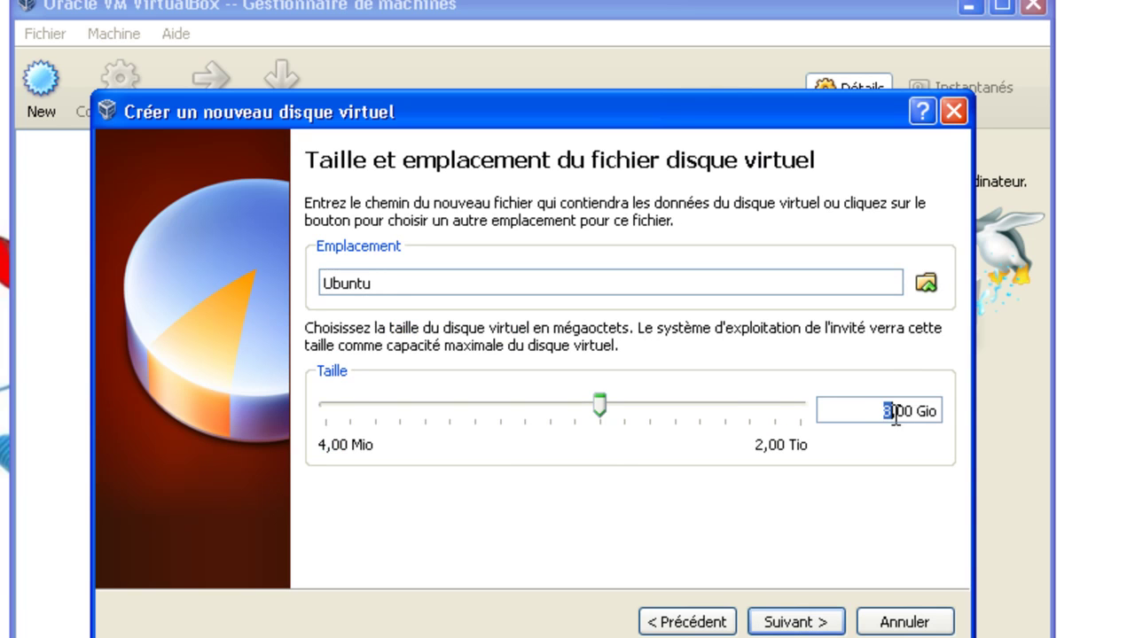
Step: Set the virtual disk size to 10 GB, then create the disk and the Ubuntu virtual machine
left_click_drag(883, 412, 941, 415)
mouse_move(608, 402)
left_mouse_down()
mouse_move(618, 404)
mouse_move(606, 403)
left_mouse_up()
left_click_drag(882, 415, 914, 414)
type("10")
left_click(804, 620)
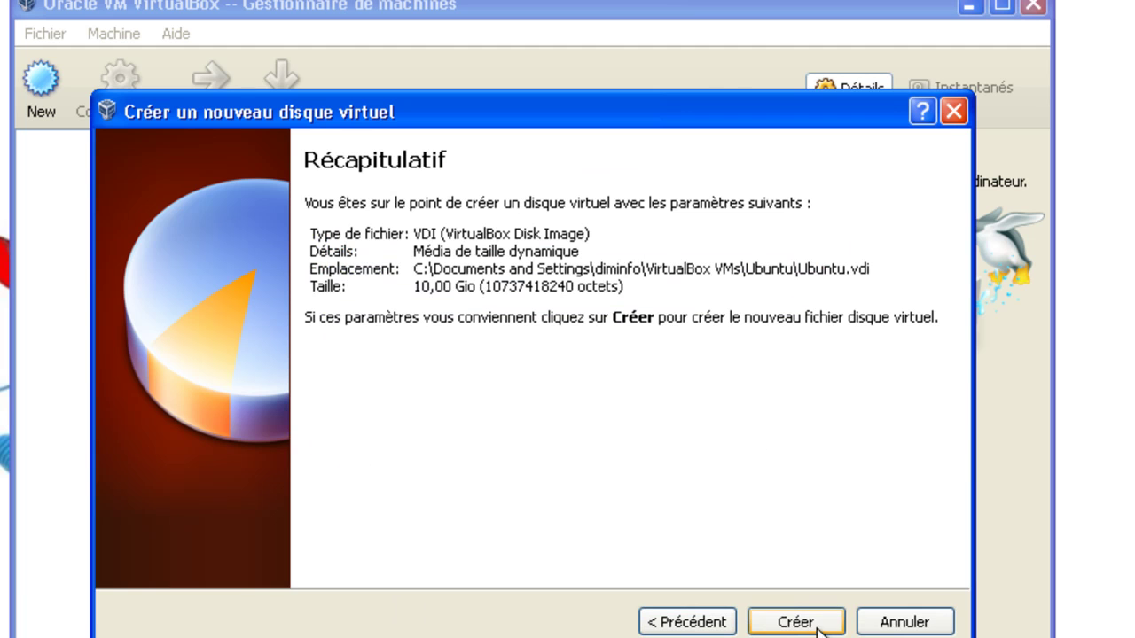
left_click(798, 621)
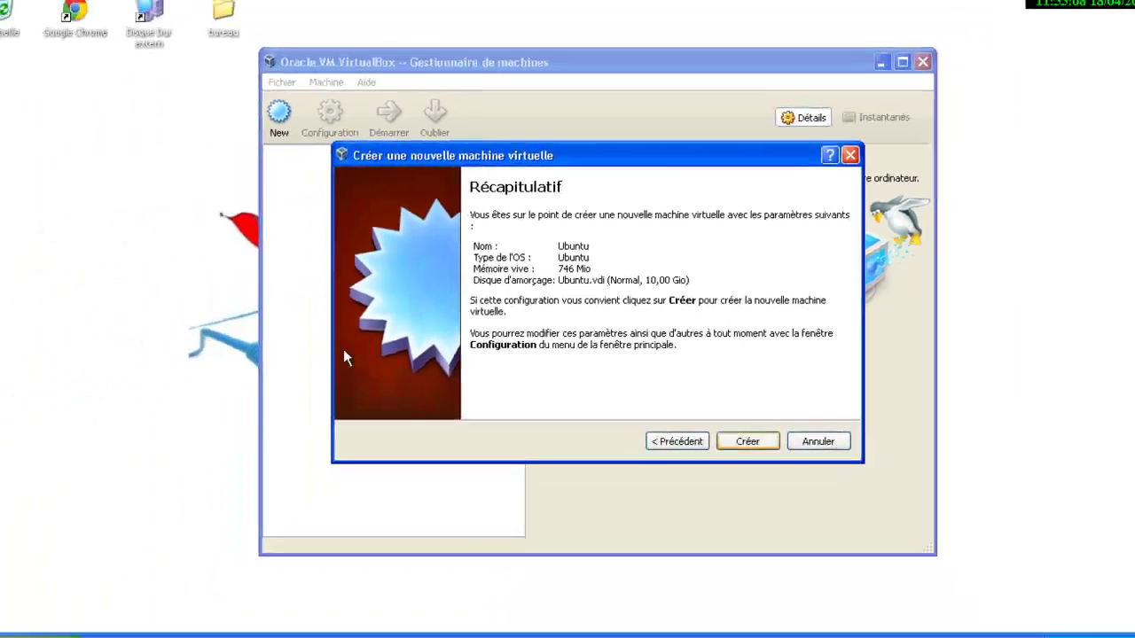
left_click(770, 591)
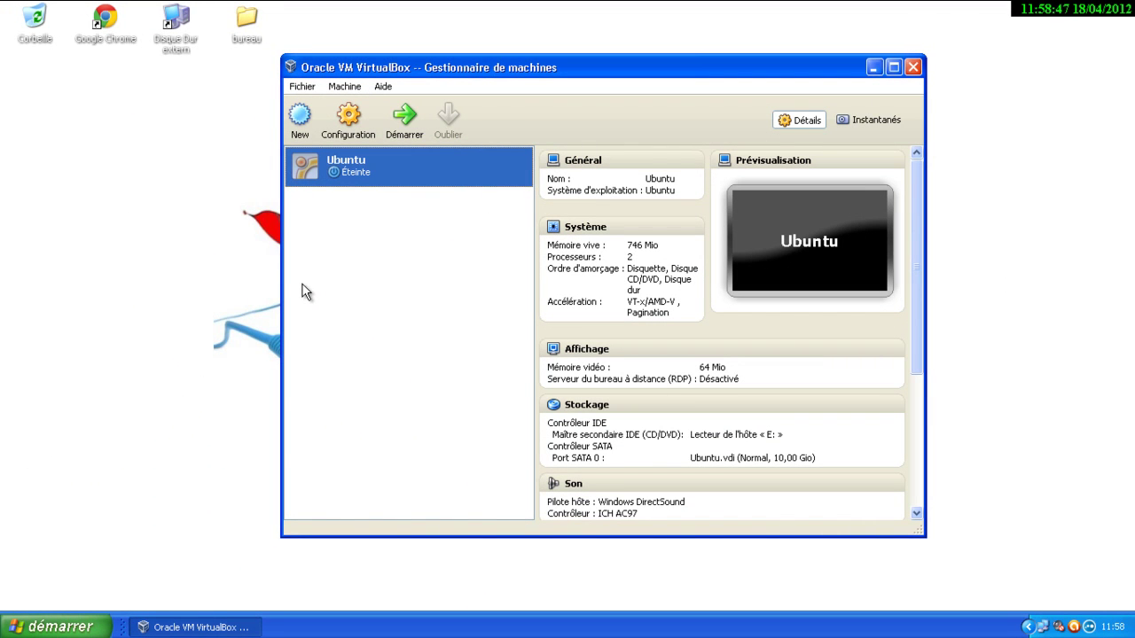
Step: Open the Ubuntu virtual machine's configuration and go through the system and display settings to its storage settings
right_click(353, 167)
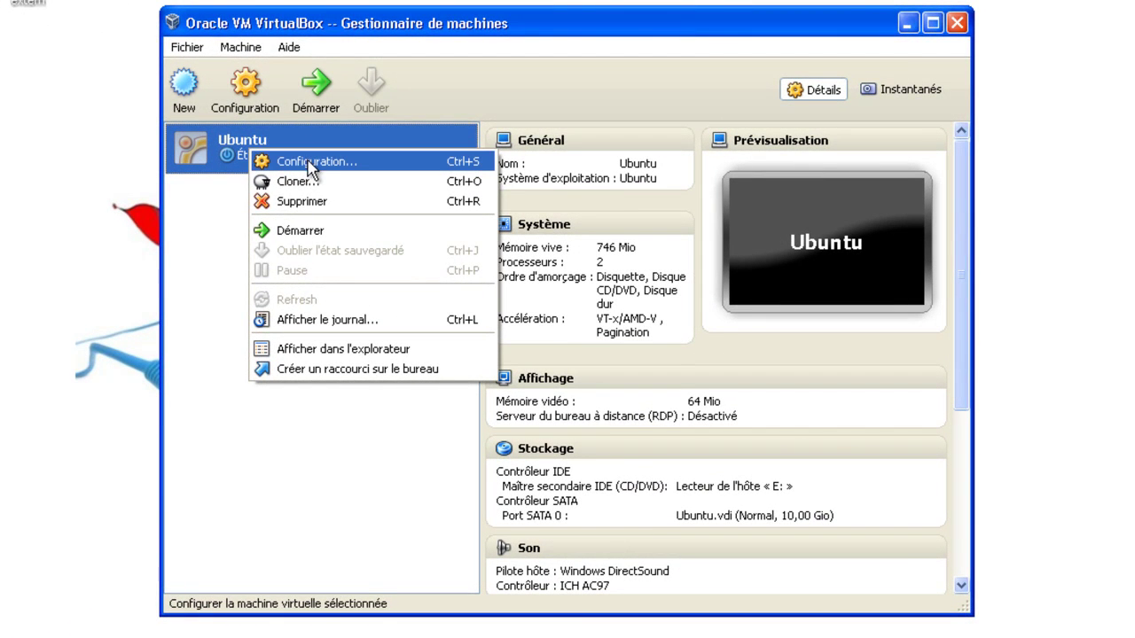
left_click(308, 161)
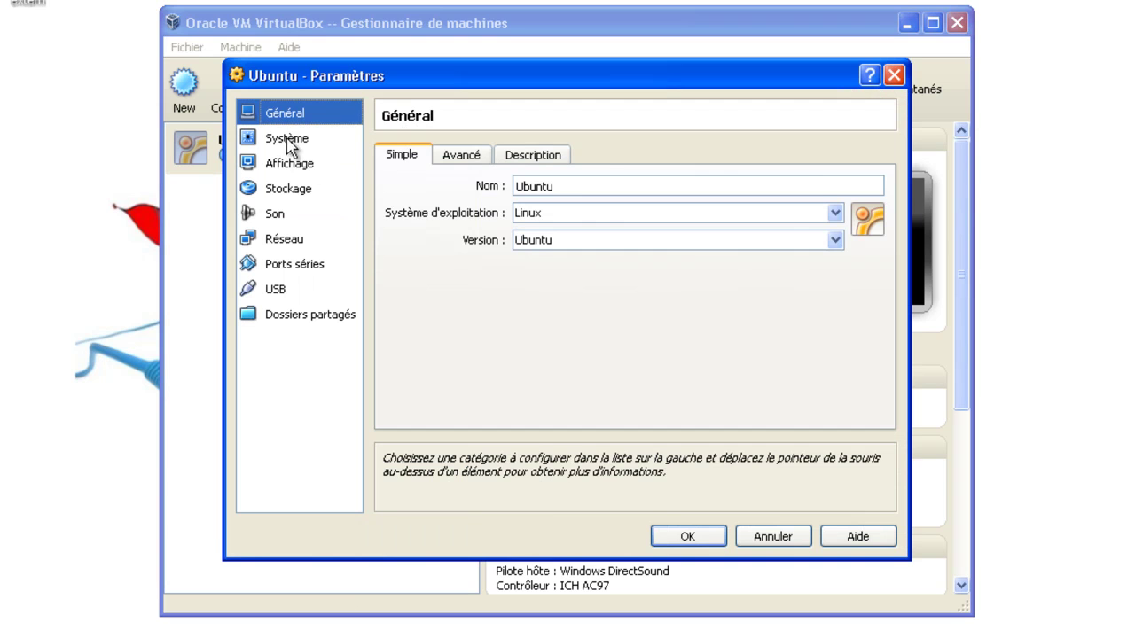
left_click(281, 139)
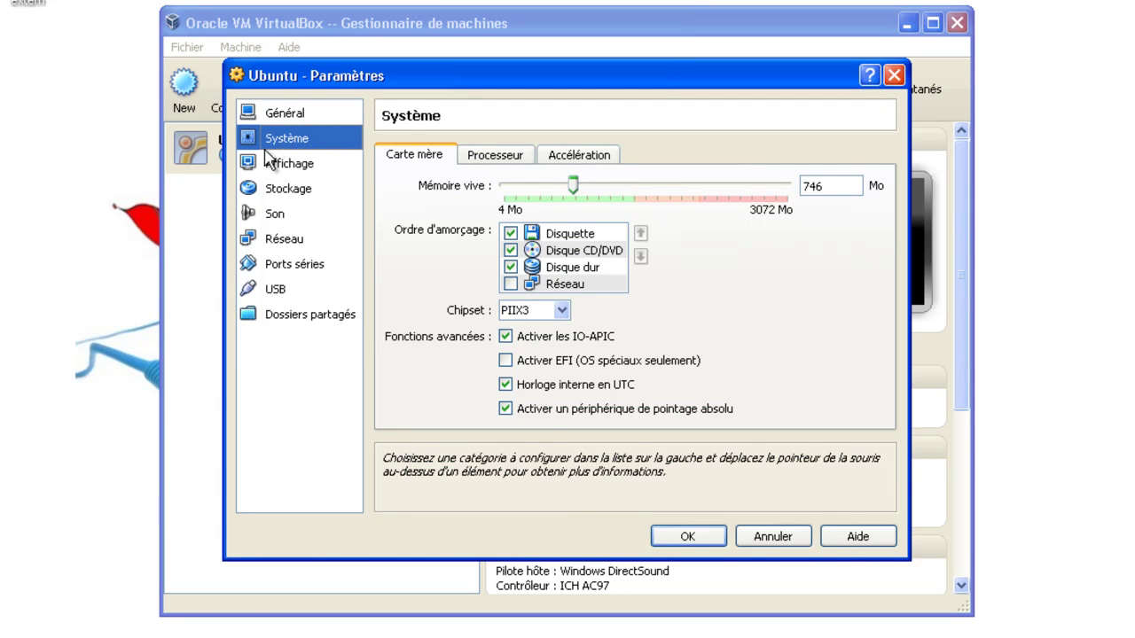
left_click(274, 168)
left_click(276, 191)
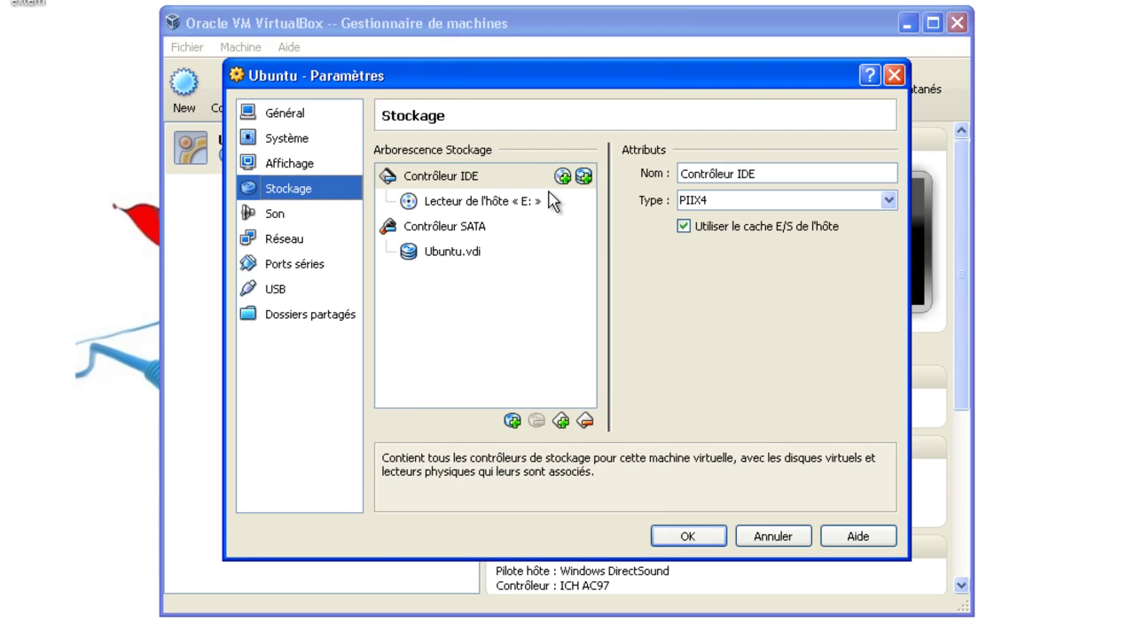
Step: Attach ubuntu-11.10-desktop-i386-fr.iso from the Downloads folder as a virtual CD/DVD on the IDE controller and save the settings
left_click(562, 176)
left_click(470, 376)
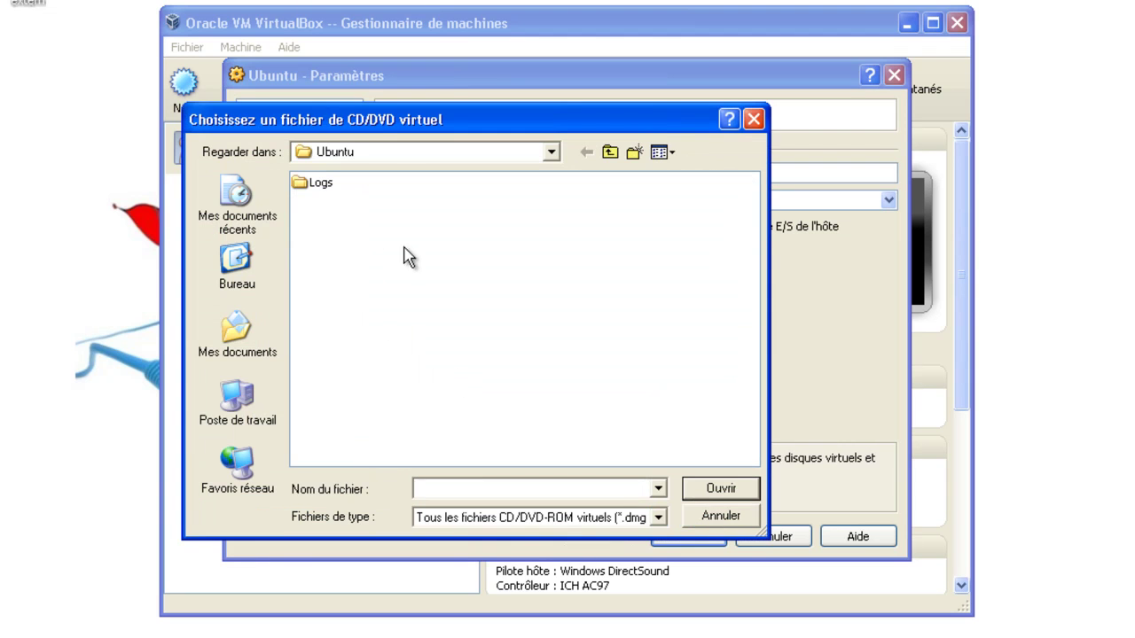
left_click(237, 340)
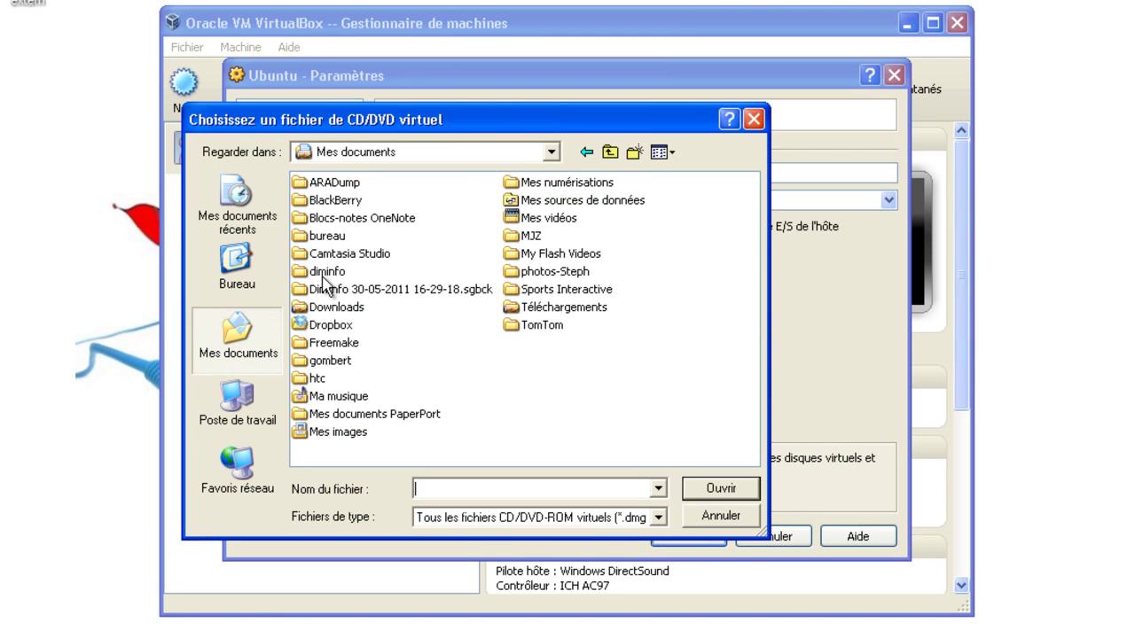
double_click(335, 308)
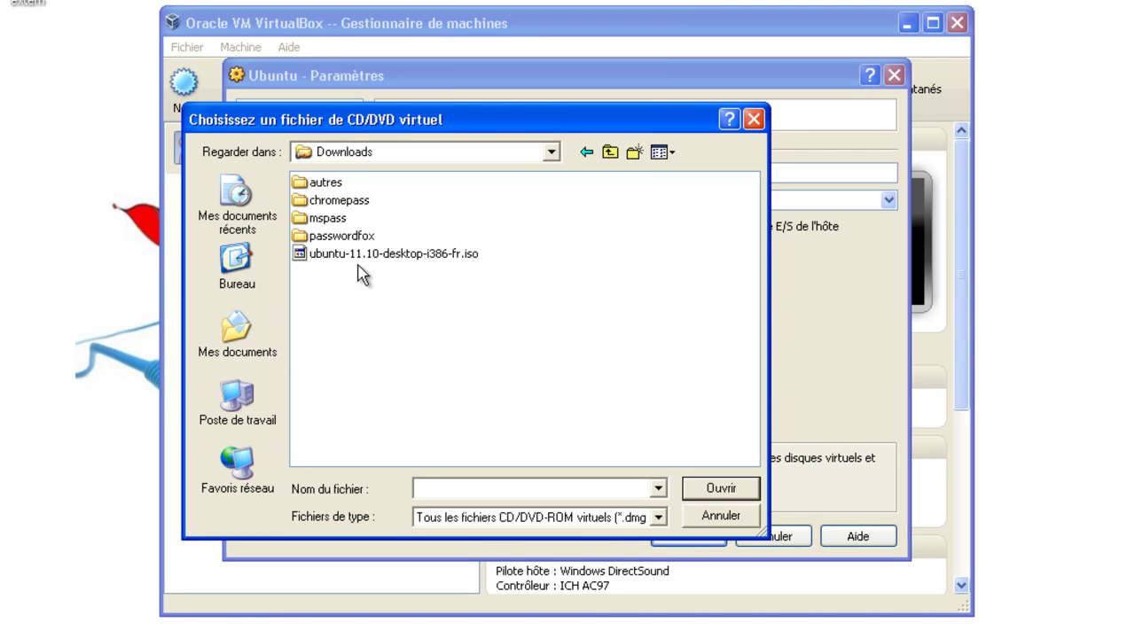
left_click(350, 256)
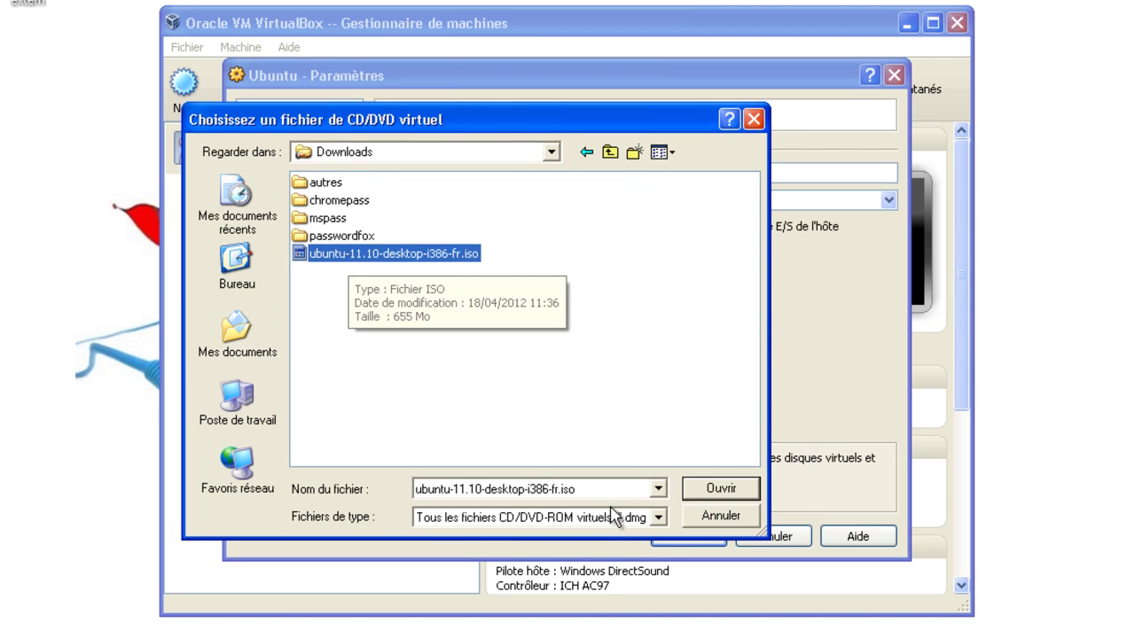
left_click(725, 488)
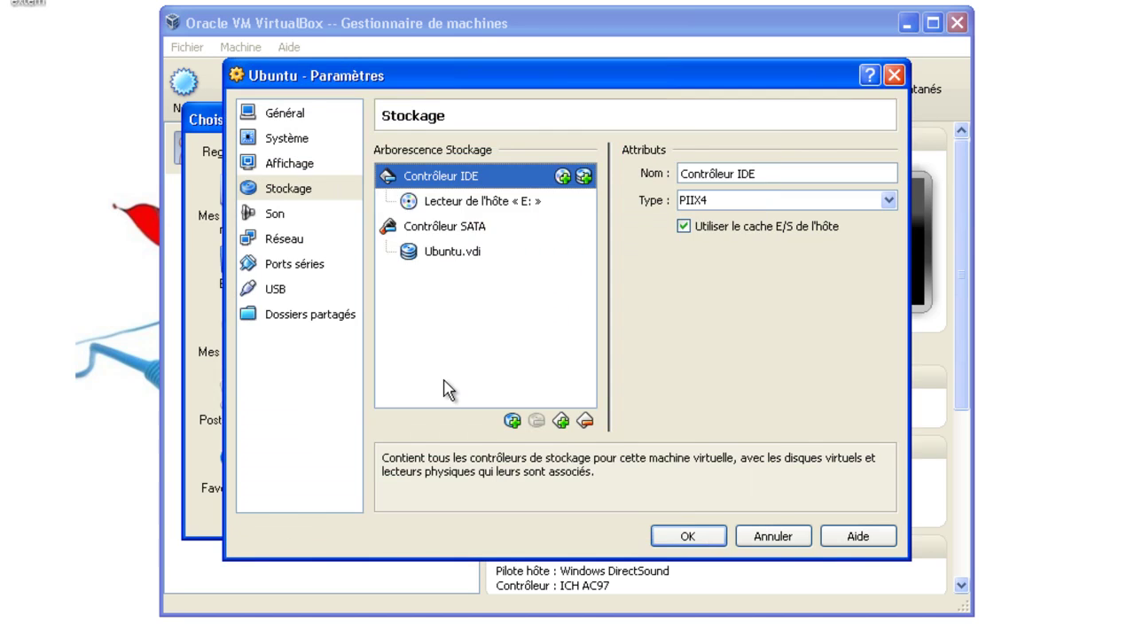
left_click(674, 537)
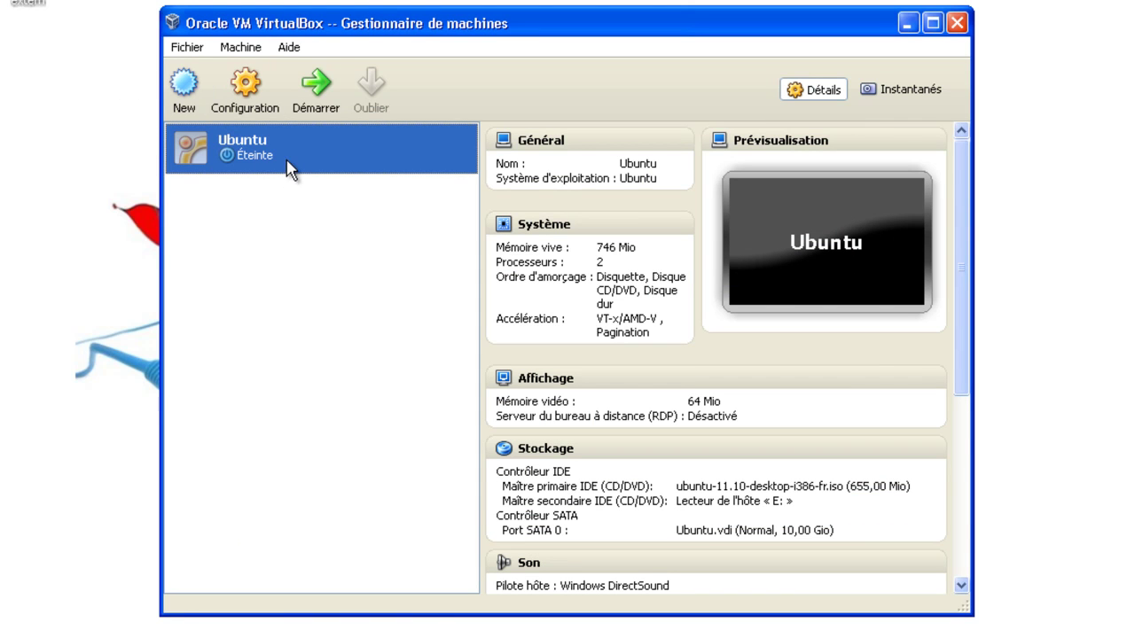
Step: Start the Ubuntu virtual machine and dismiss the keyboard capture and mouse integration notices while it boots to the installer
left_click(312, 98)
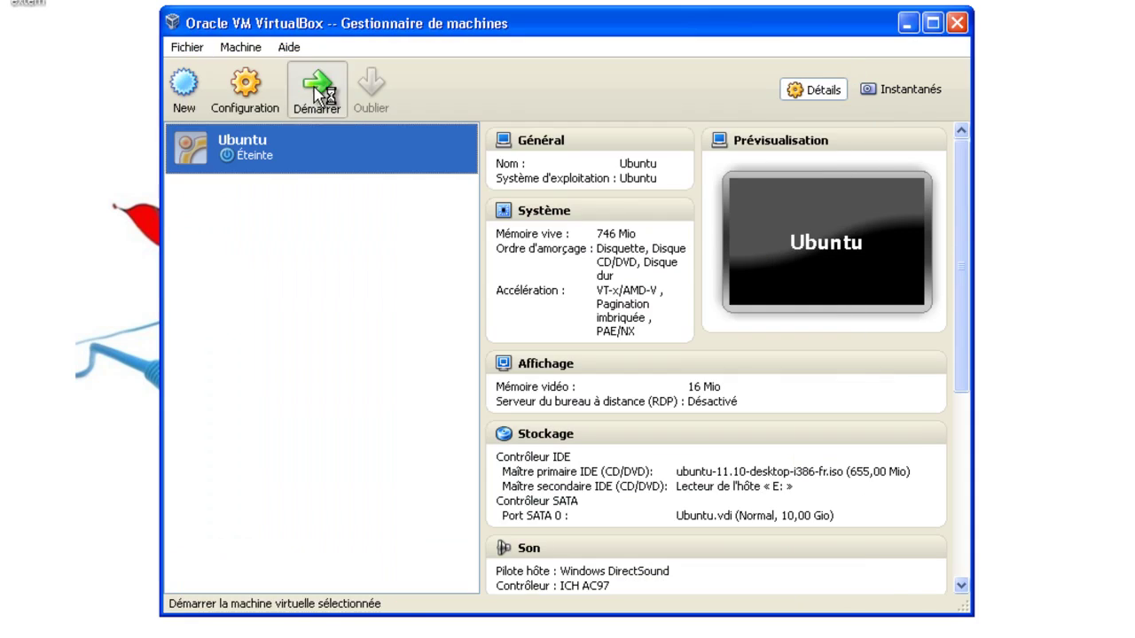
left_click(316, 94)
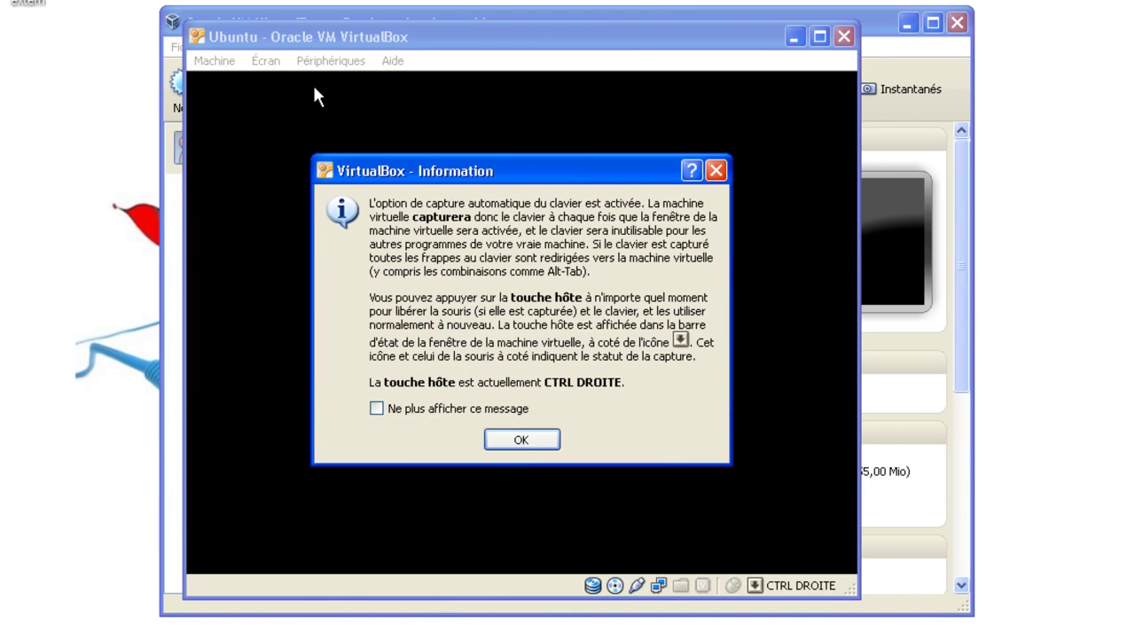
left_click(528, 443)
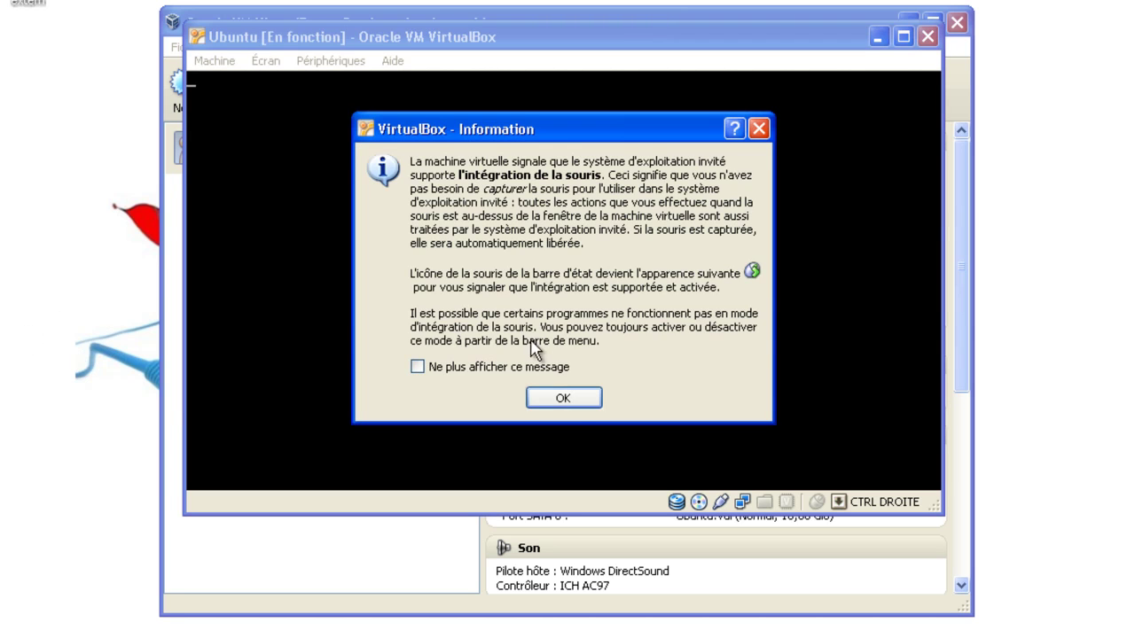
left_click(537, 401)
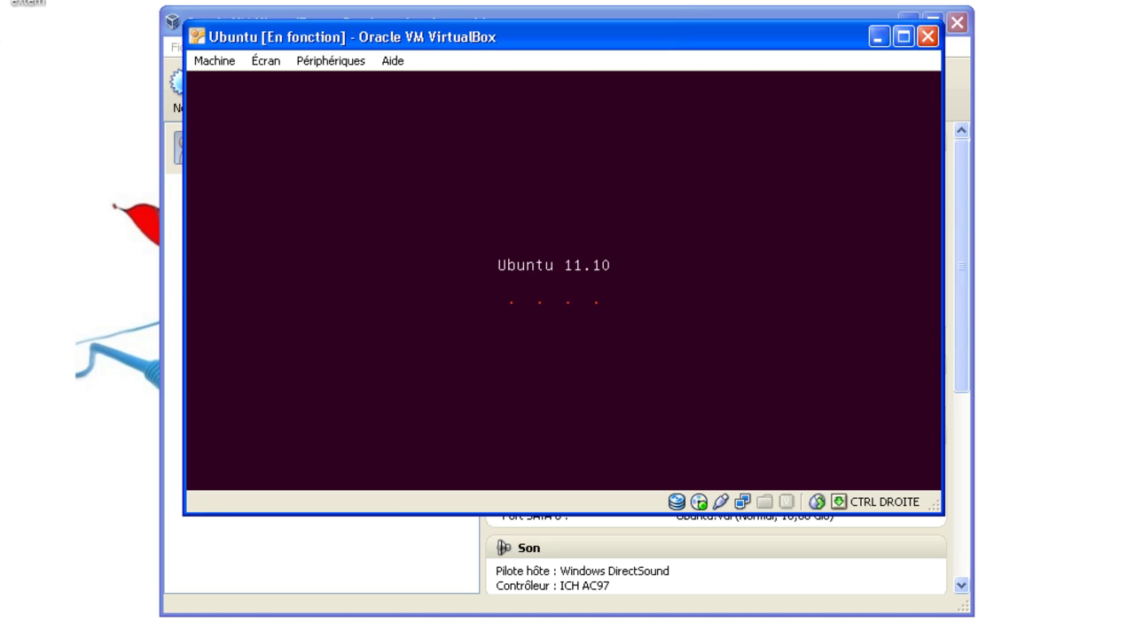
left_click(17, 8)
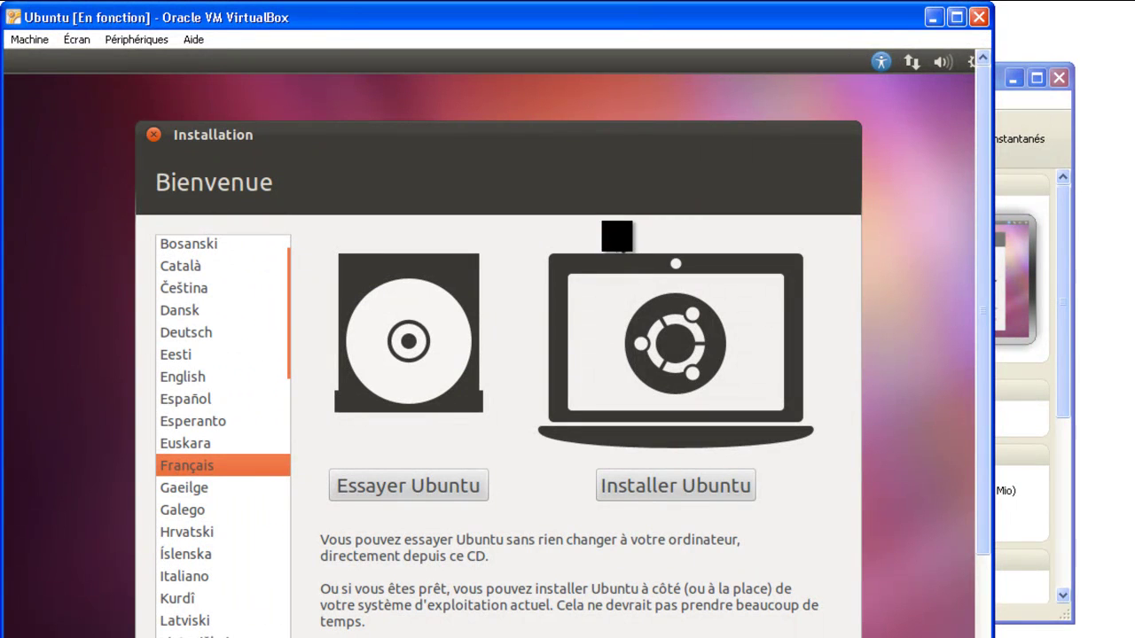
Step: Begin installing Ubuntu in French, enabling update downloads during installation and the third-party software
left_click(637, 486)
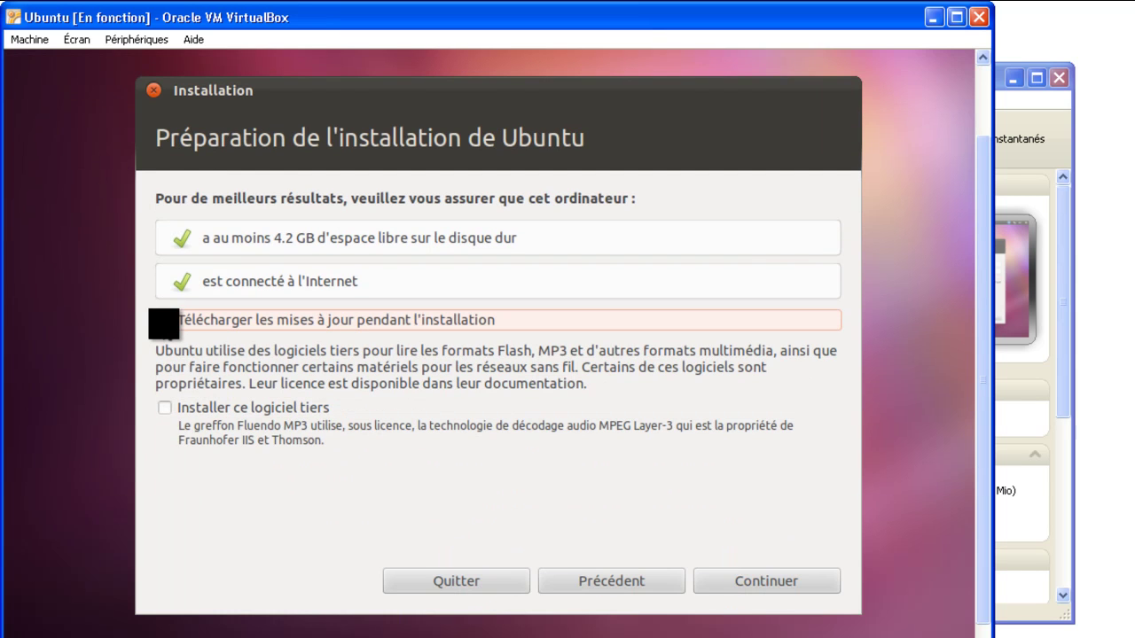
left_click(165, 320)
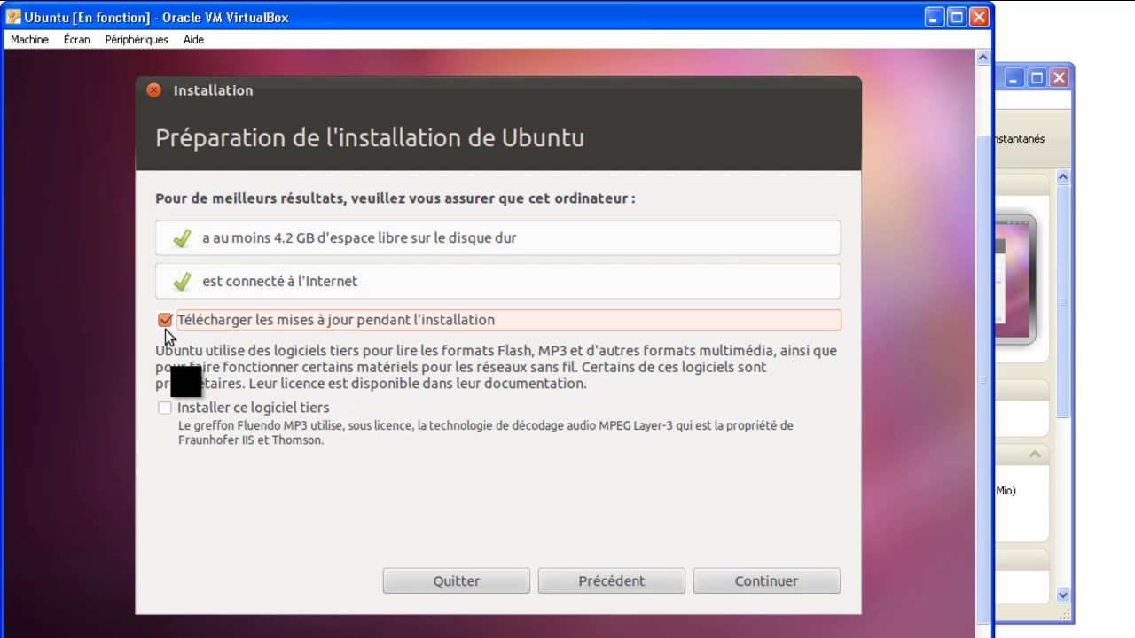
left_click(166, 408)
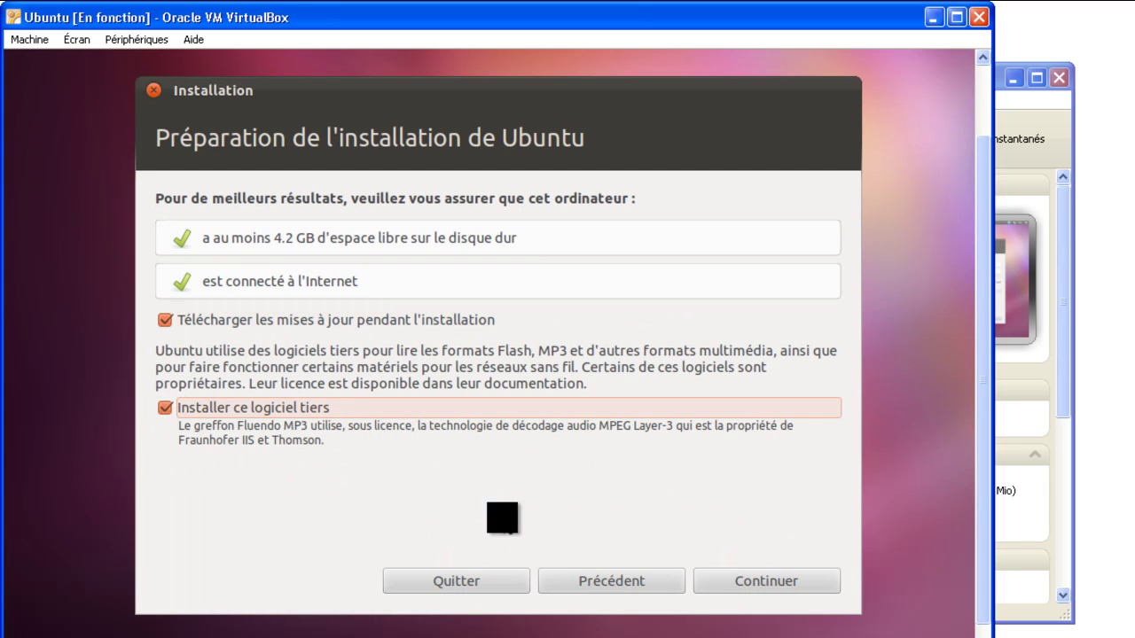
Step: Choose to erase the disk and install Ubuntu on the 10.7 GB VBOX HARDDISK, accepting the Français (variante) keyboard layout
left_click(739, 582)
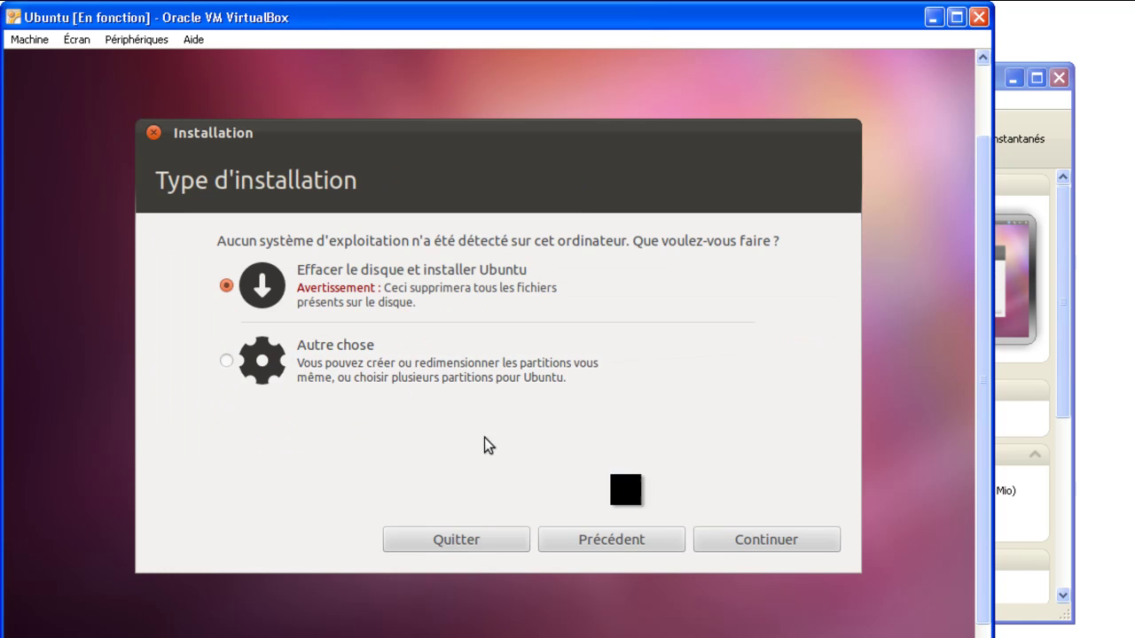
left_click(772, 543)
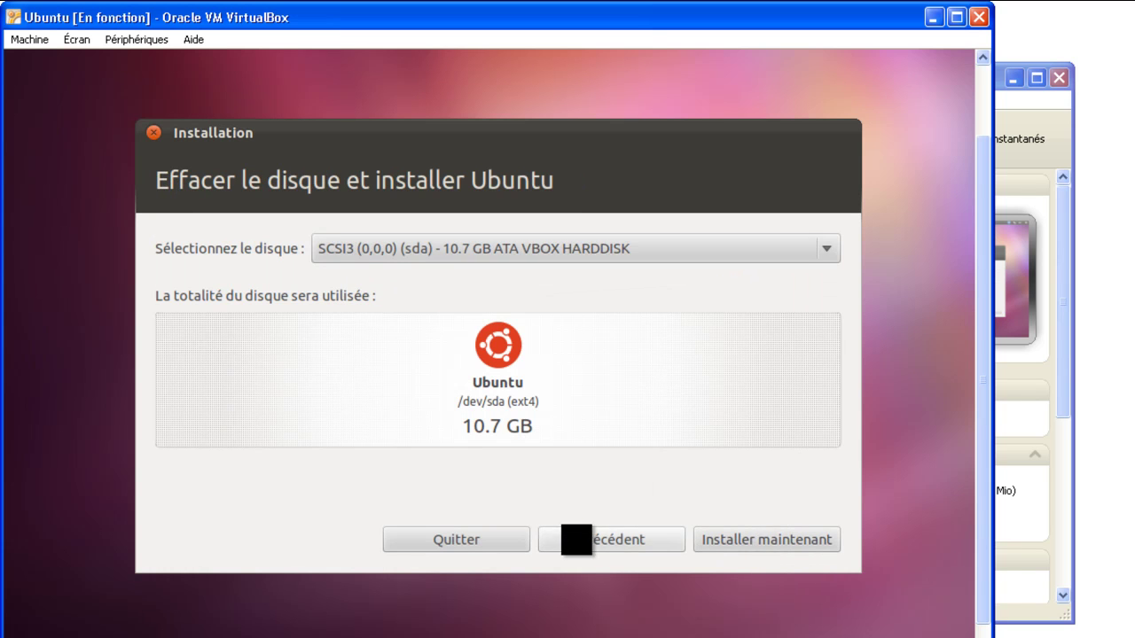
left_click(757, 543)
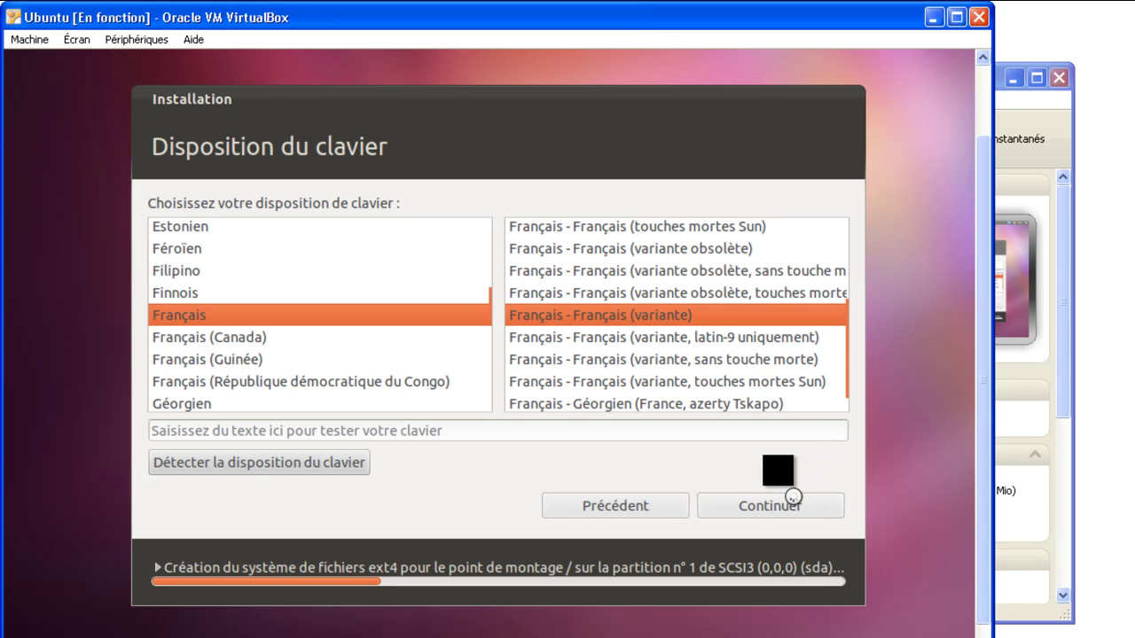
left_click(820, 502)
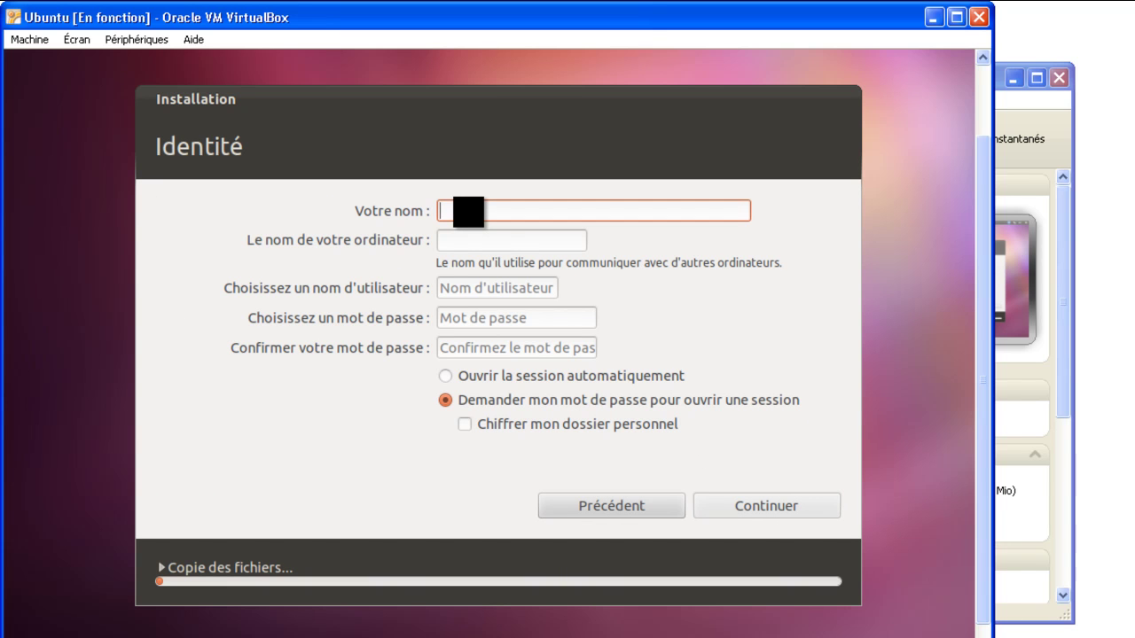
Step: Fill in the account's name, enter and confirm its password, and set the session to open automatically
type("d")
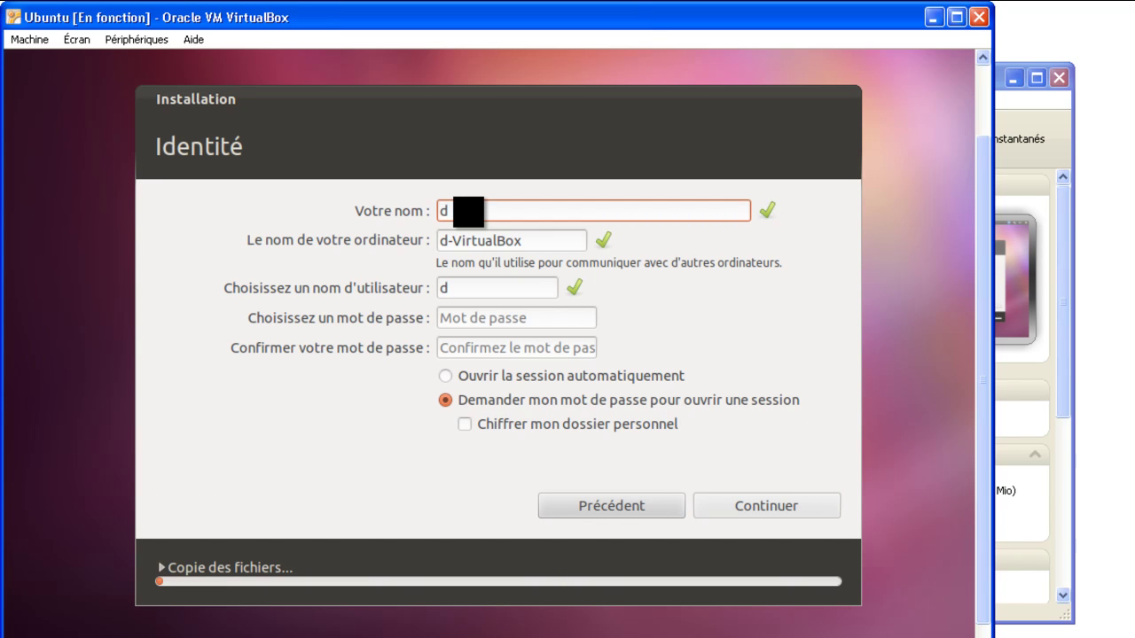
type("iminfo")
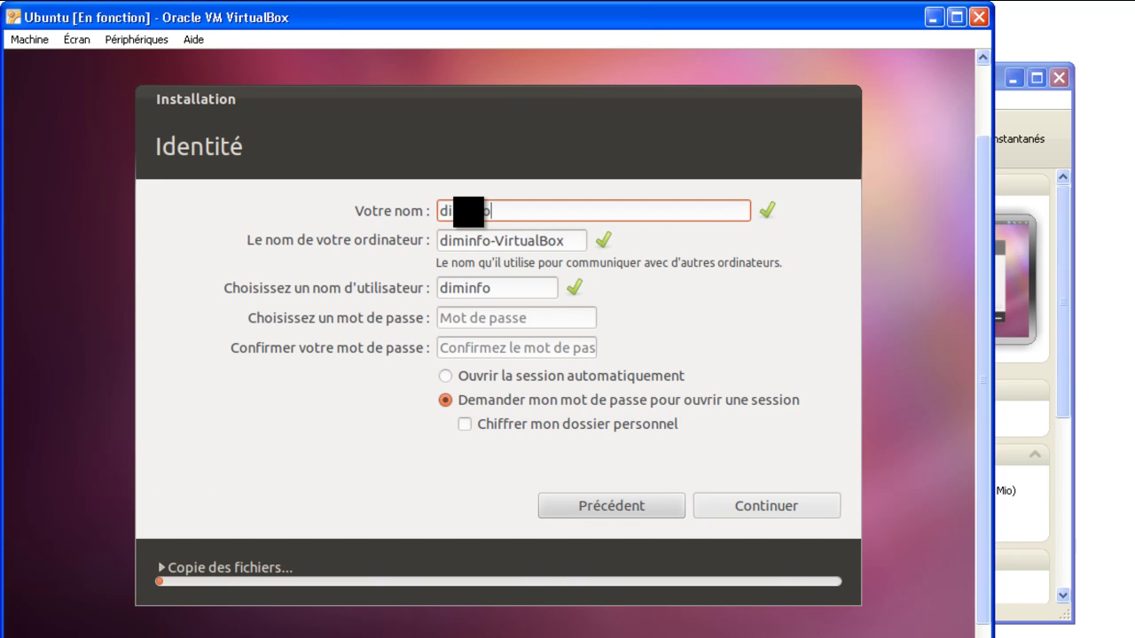
left_click(511, 316)
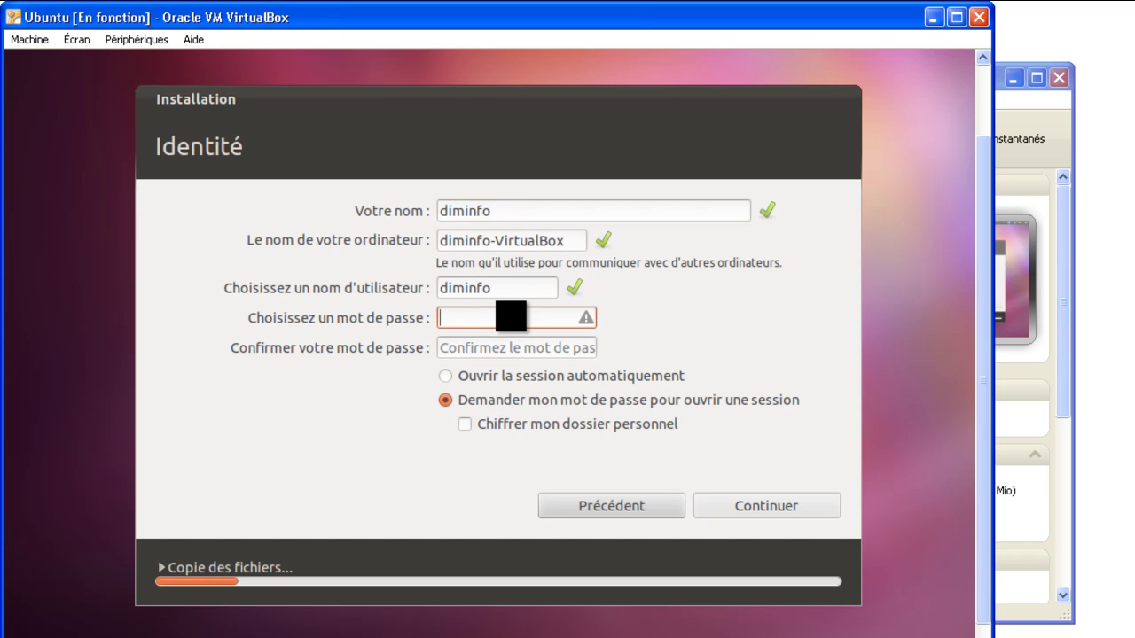
type("●●●●●●●")
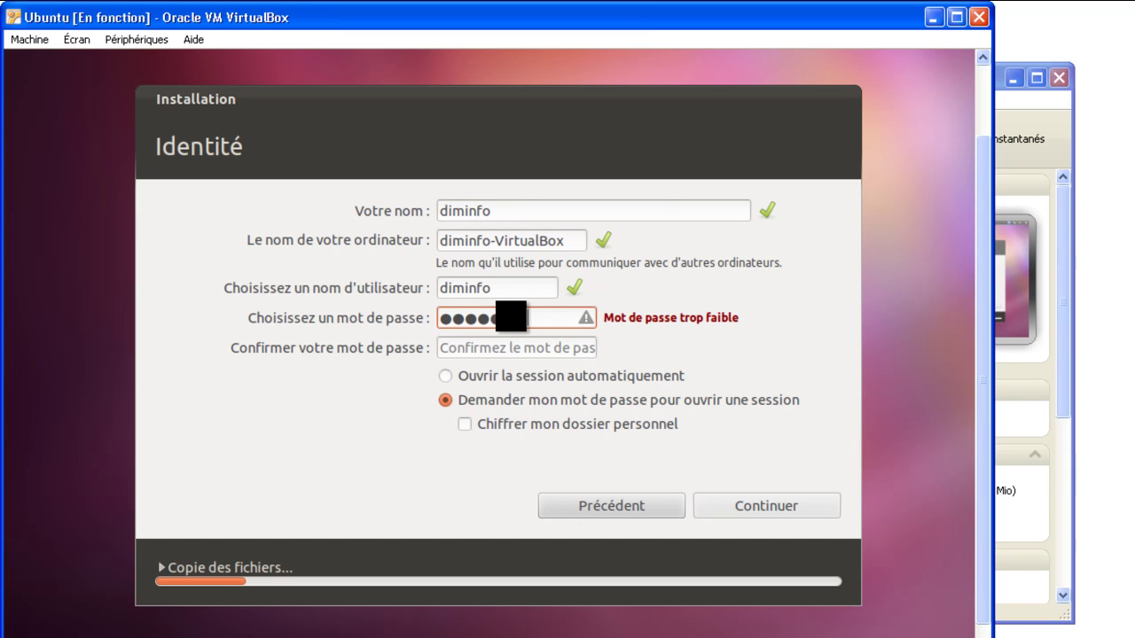
key("Tab")
type("●●●●●●●")
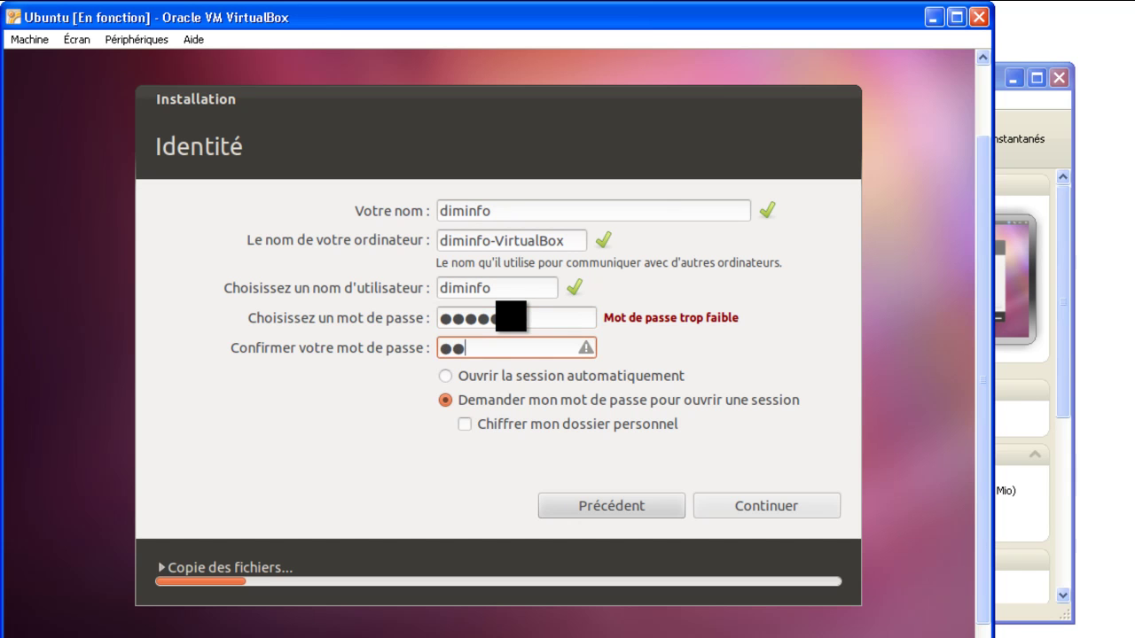
left_click(458, 377)
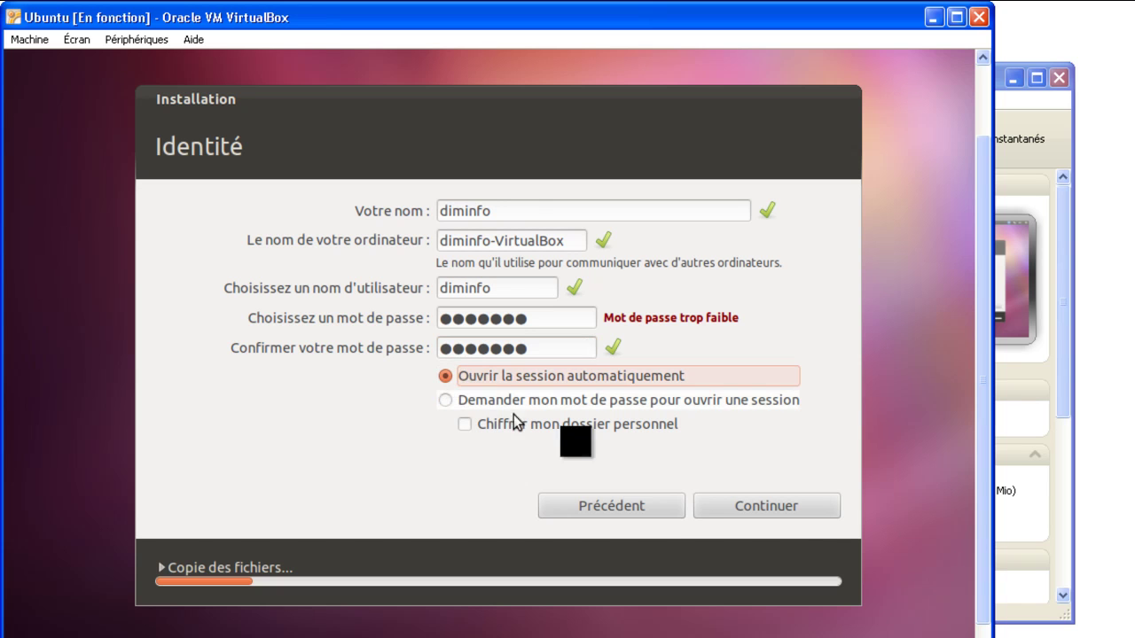
left_click(770, 506)
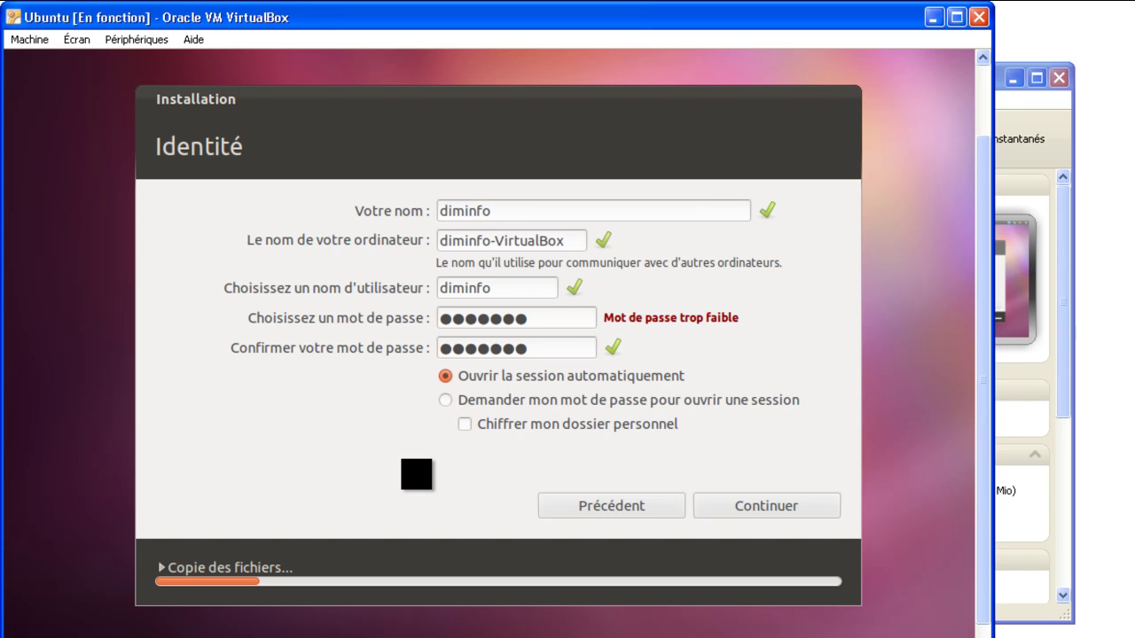
Step: Acknowledge the request to remove the installation media and restart into the installed Ubuntu system
key("Return")
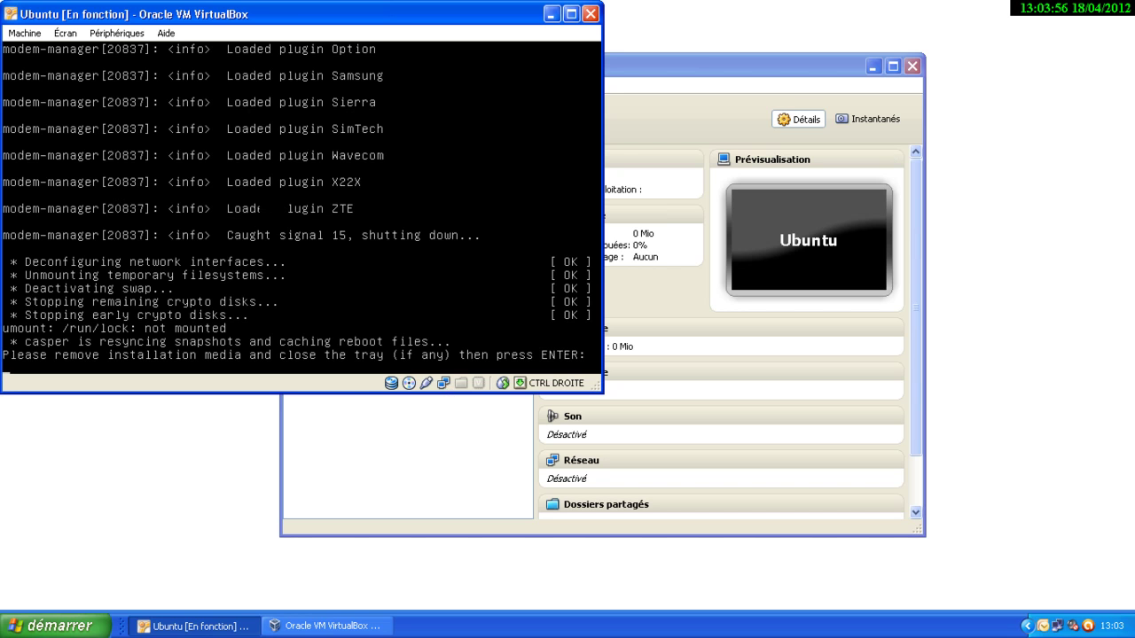
key("Return")
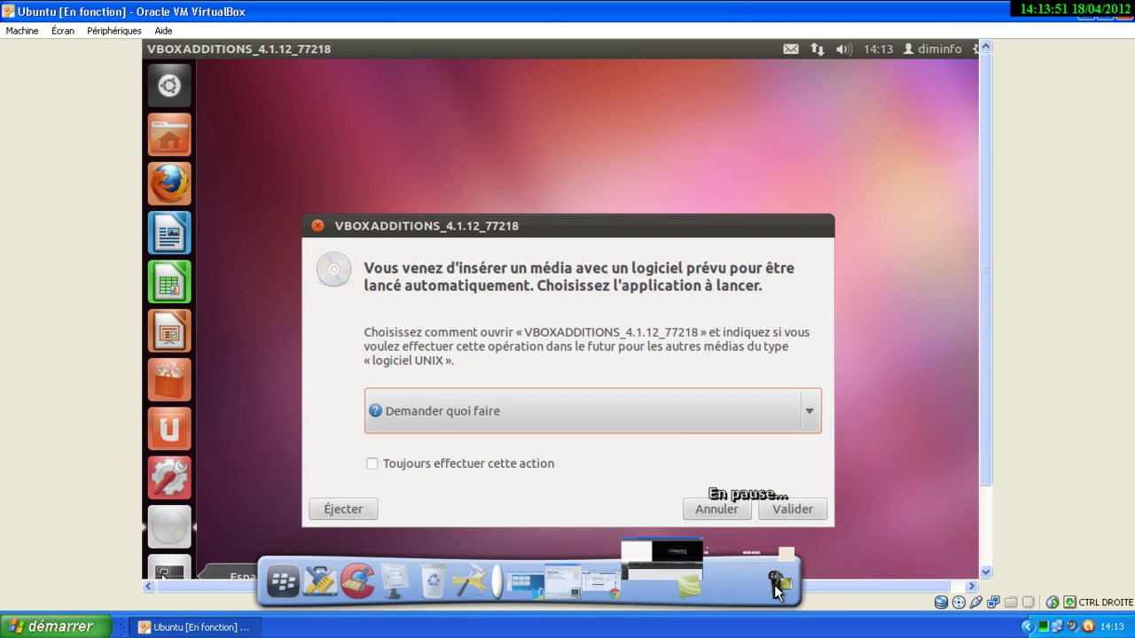
left_click(774, 584)
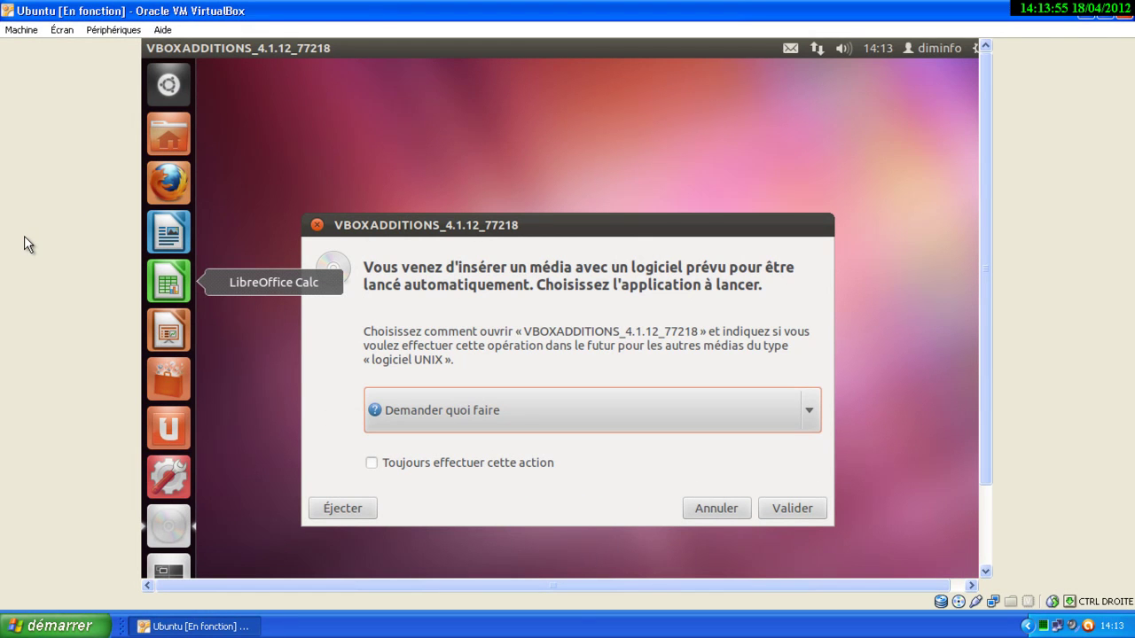
Step: Insert the VirtualBox Guest Additions disc into the virtual machine and launch its installation software
left_click(102, 28)
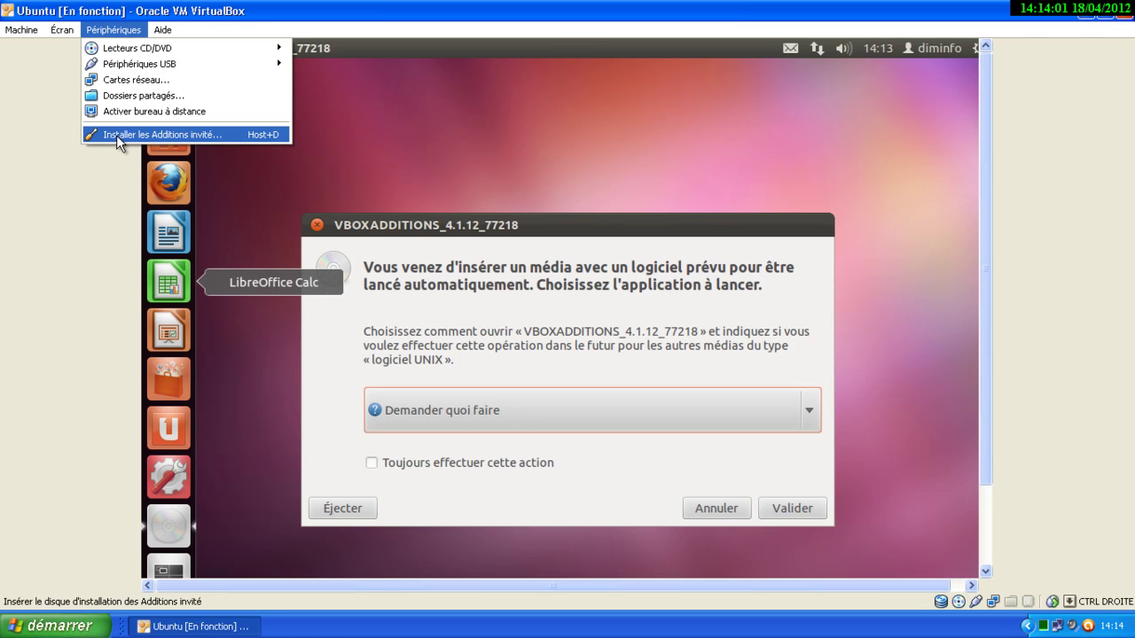
left_click(116, 134)
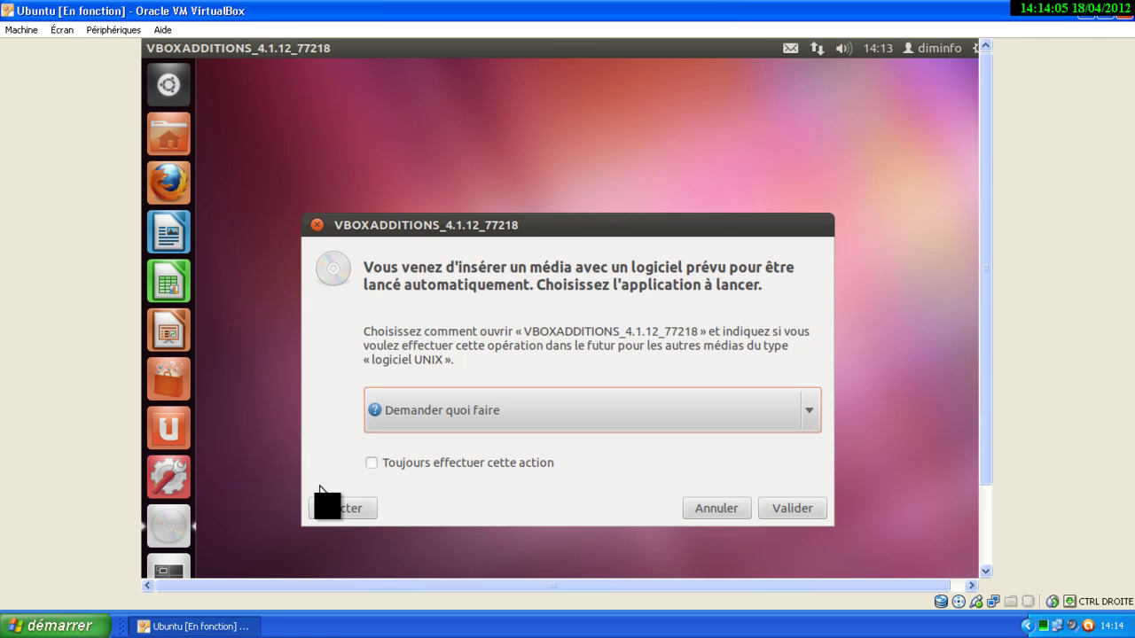
left_click(792, 511)
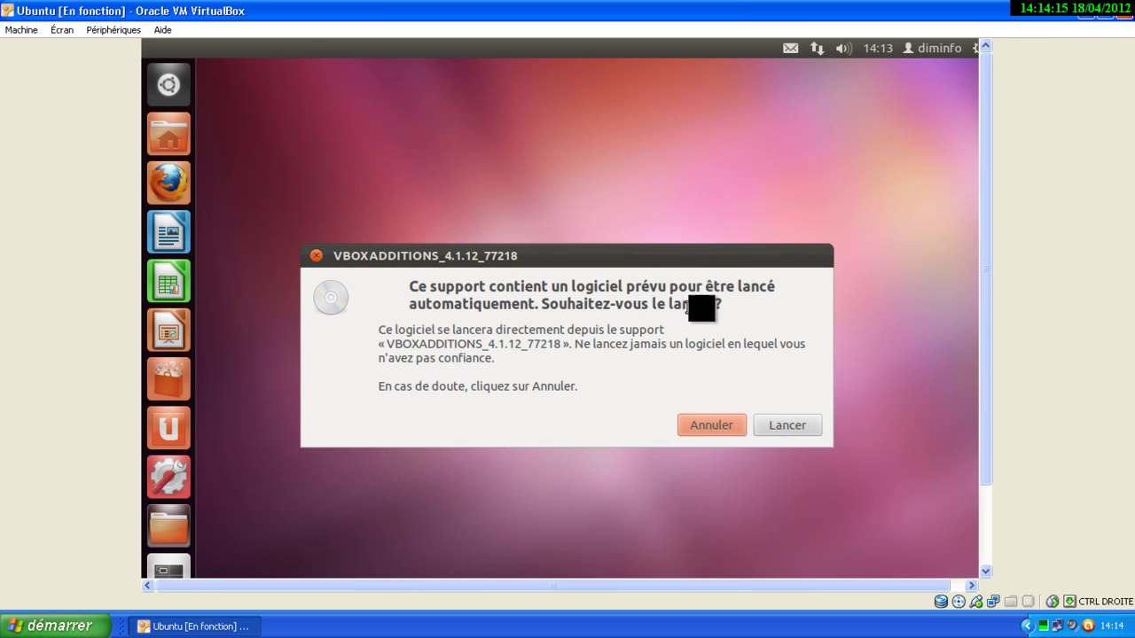
left_click(775, 415)
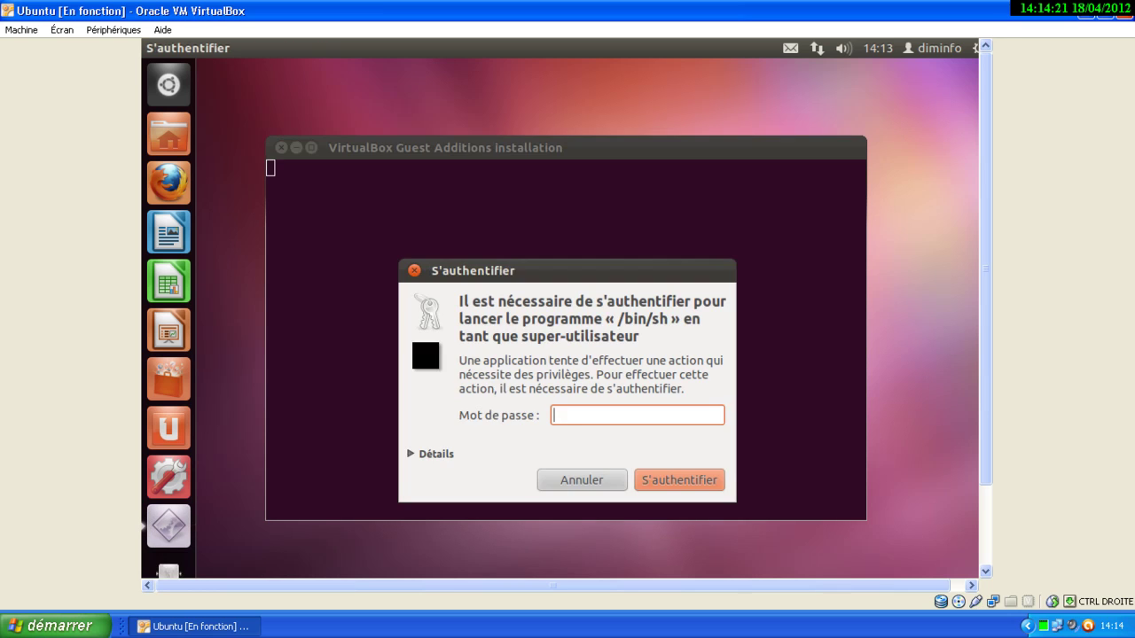
Step: Authenticate with the account password to install the Guest Additions, and close the installer window once it finishes
type("••••••")
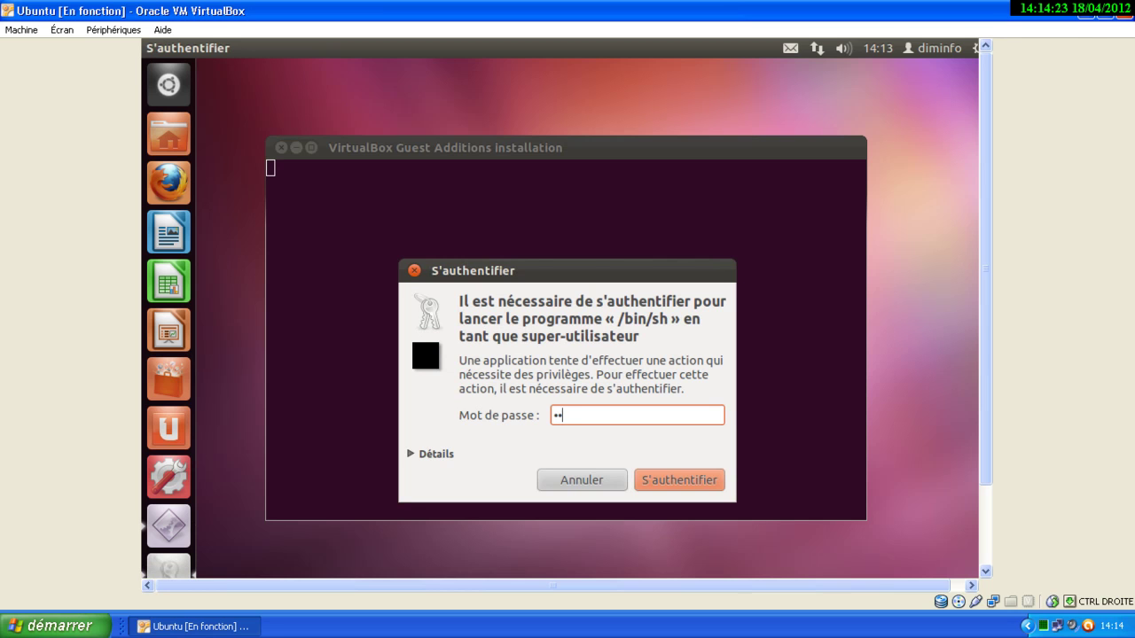
type("•")
left_click(681, 484)
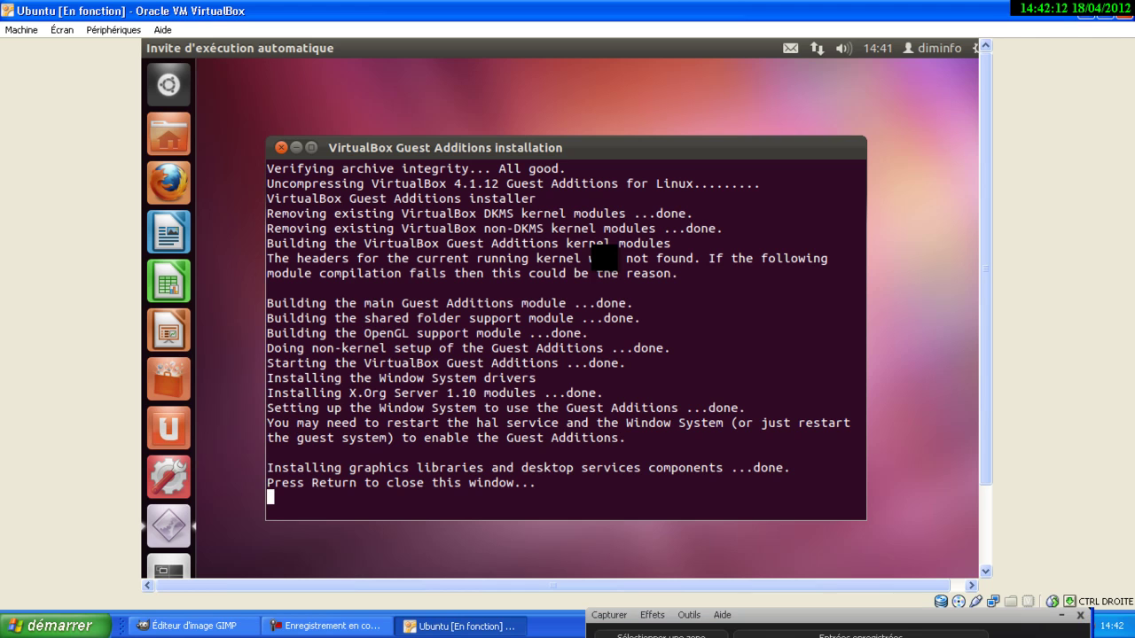
key("Escape")
left_click(287, 148)
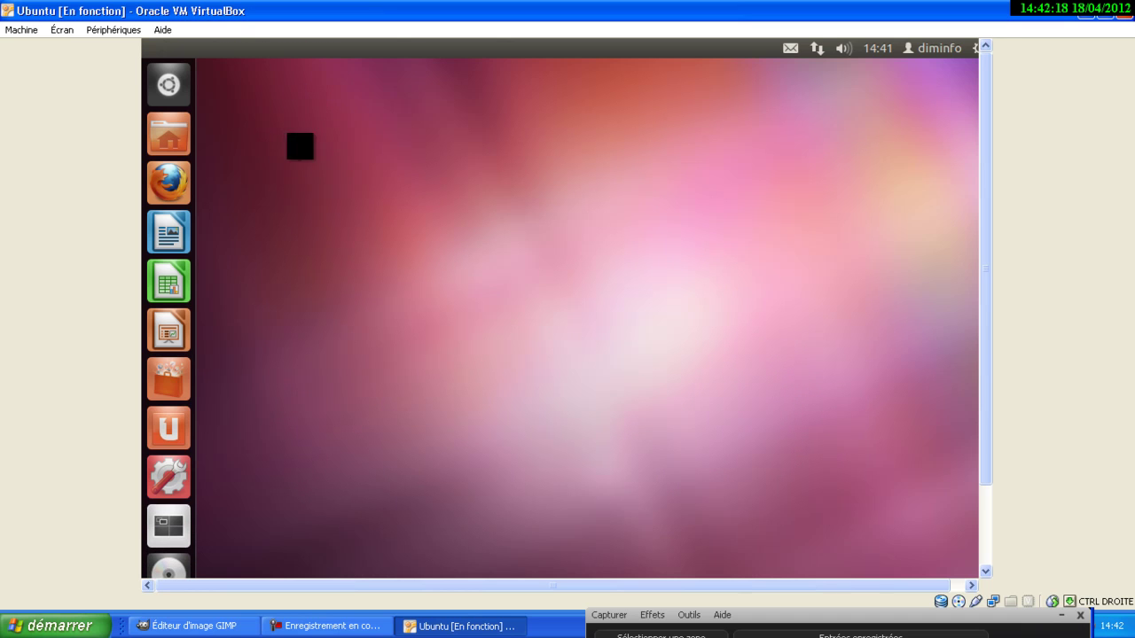
Step: Restart the Ubuntu virtual machine from VirtualBox and confirm the restart
left_click(21, 30)
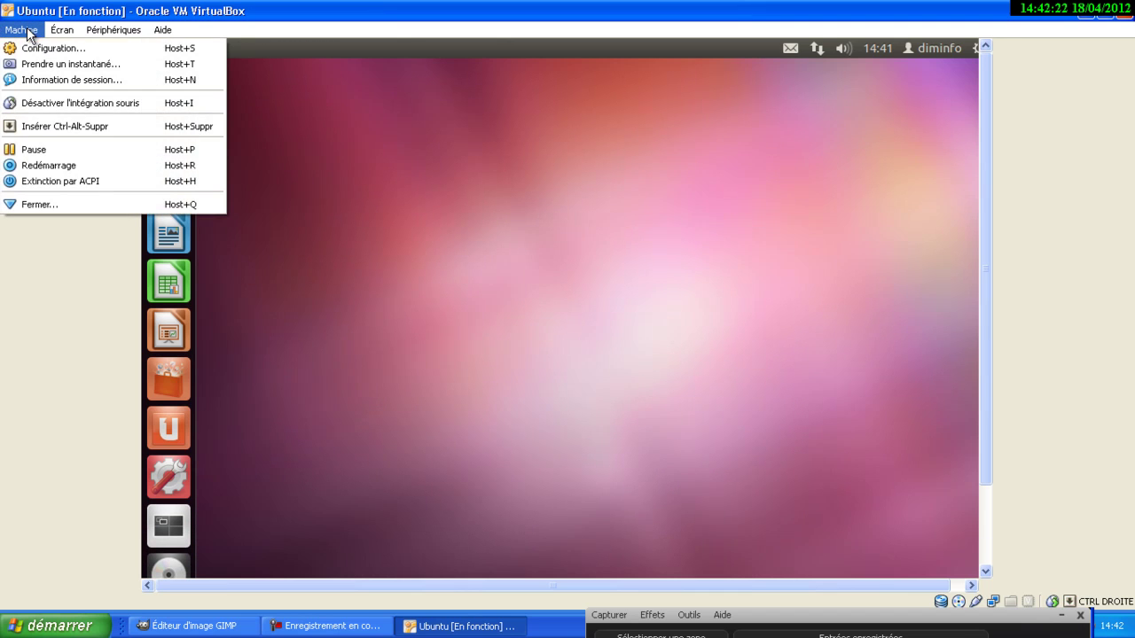
left_click(80, 166)
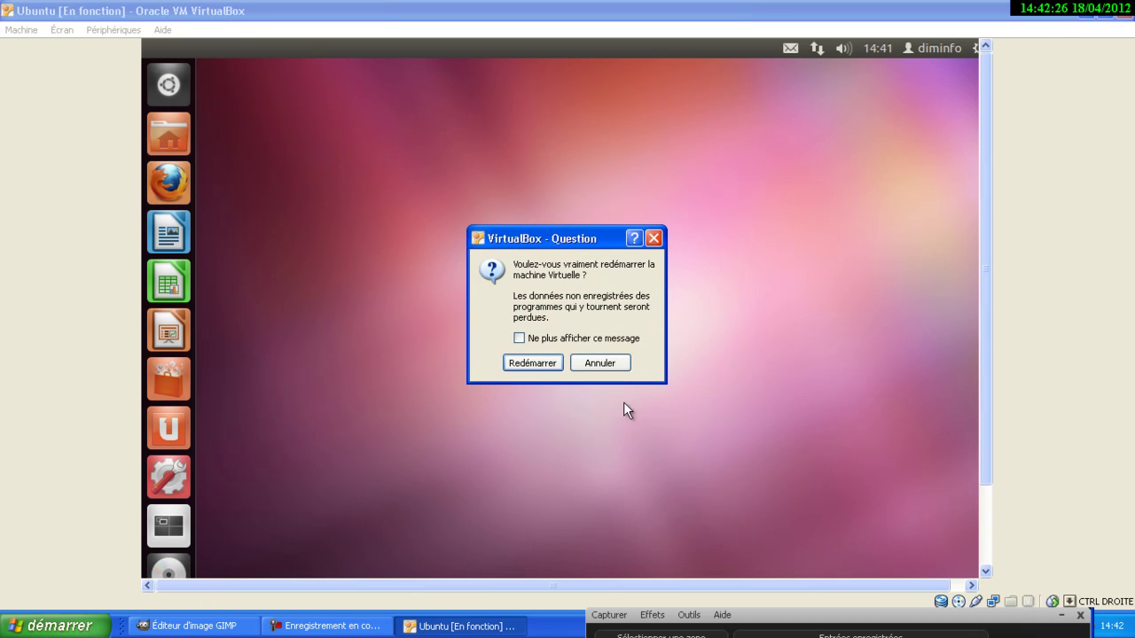
left_click(537, 365)
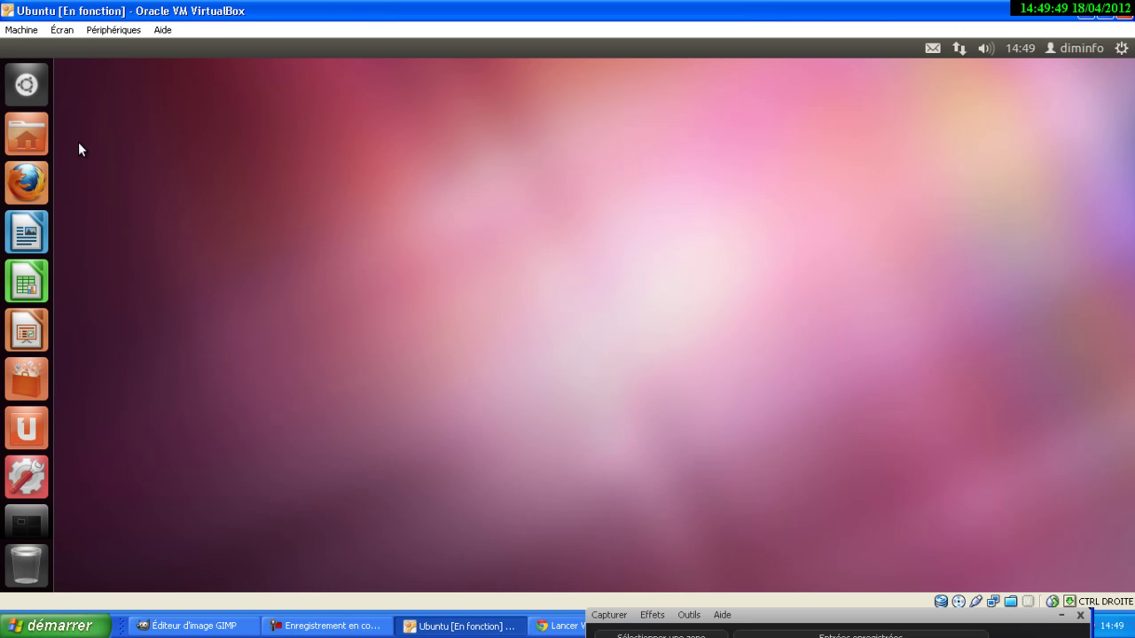
Step: Close the Ubuntu virtual machine by powering it off
left_click(21, 32)
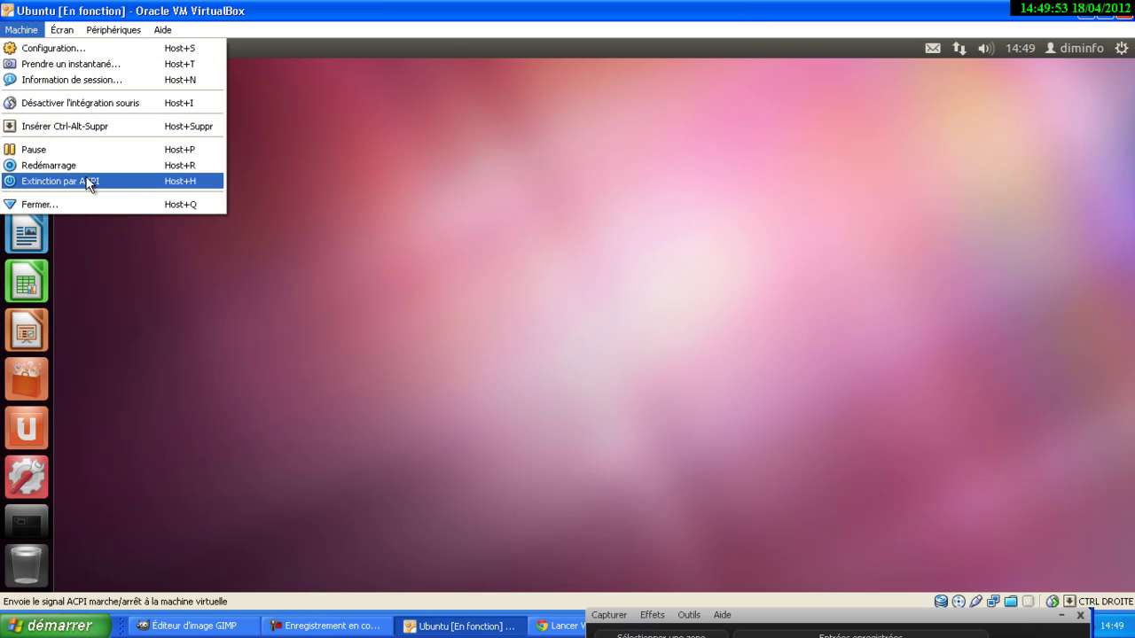
left_click(69, 209)
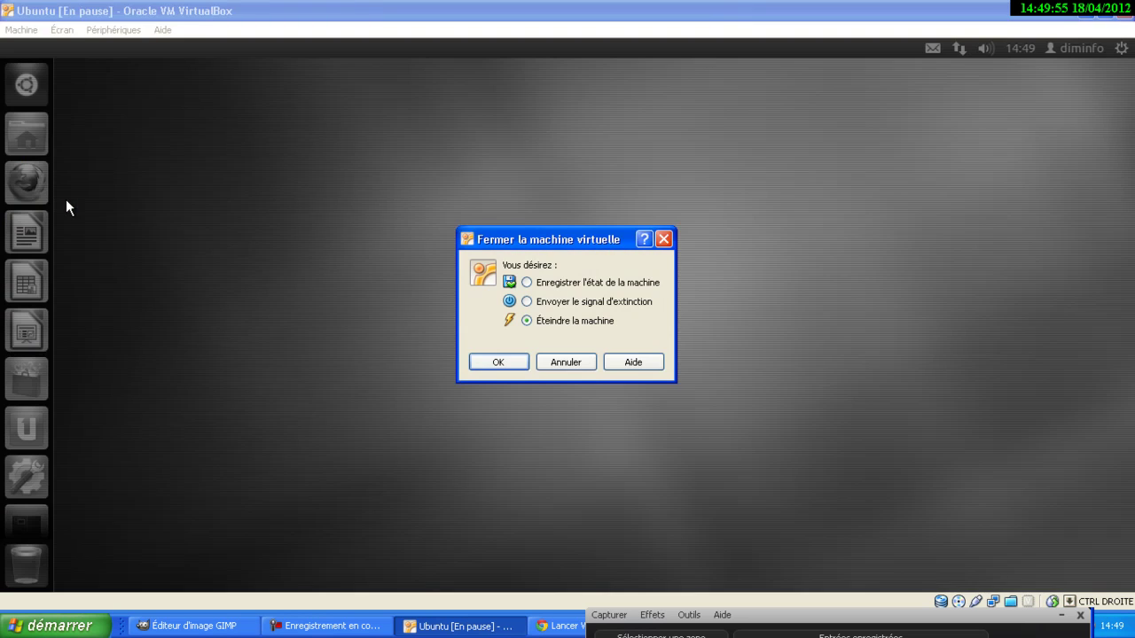
left_click(496, 362)
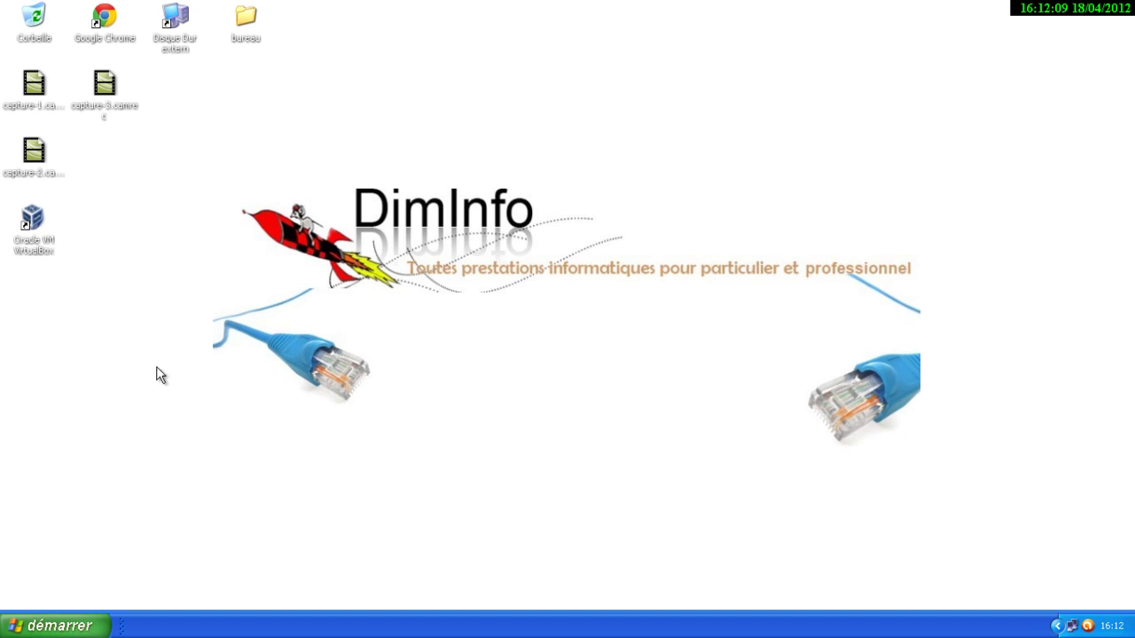
Step: Open Oracle VM VirtualBox from the Windows desktop and start the Ubuntu virtual machine
left_click(89, 627)
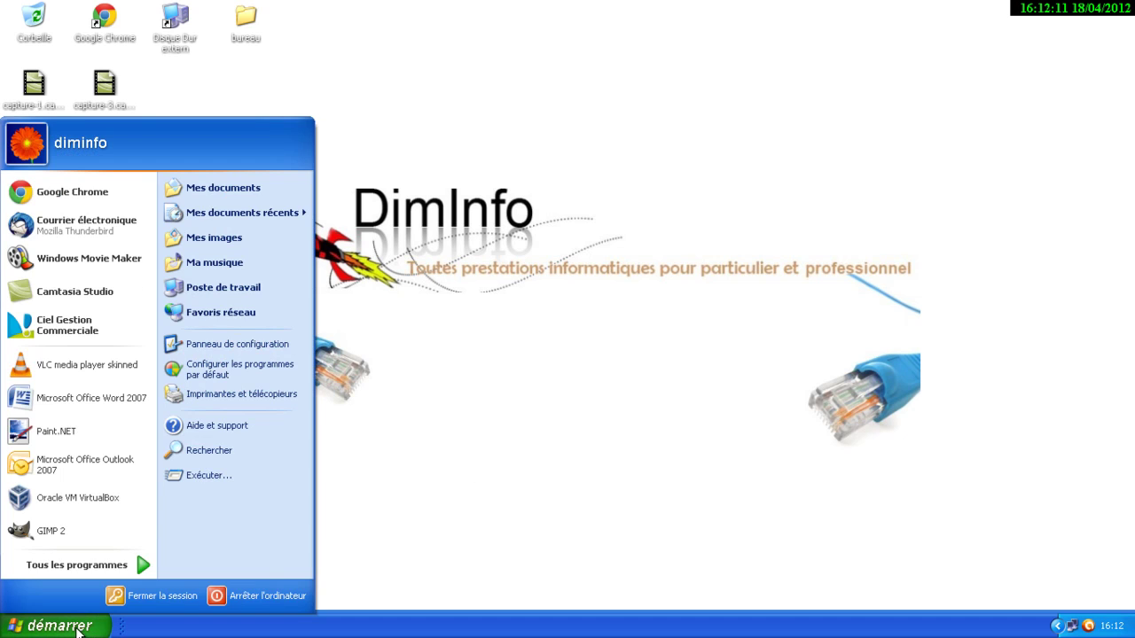
left_click(78, 628)
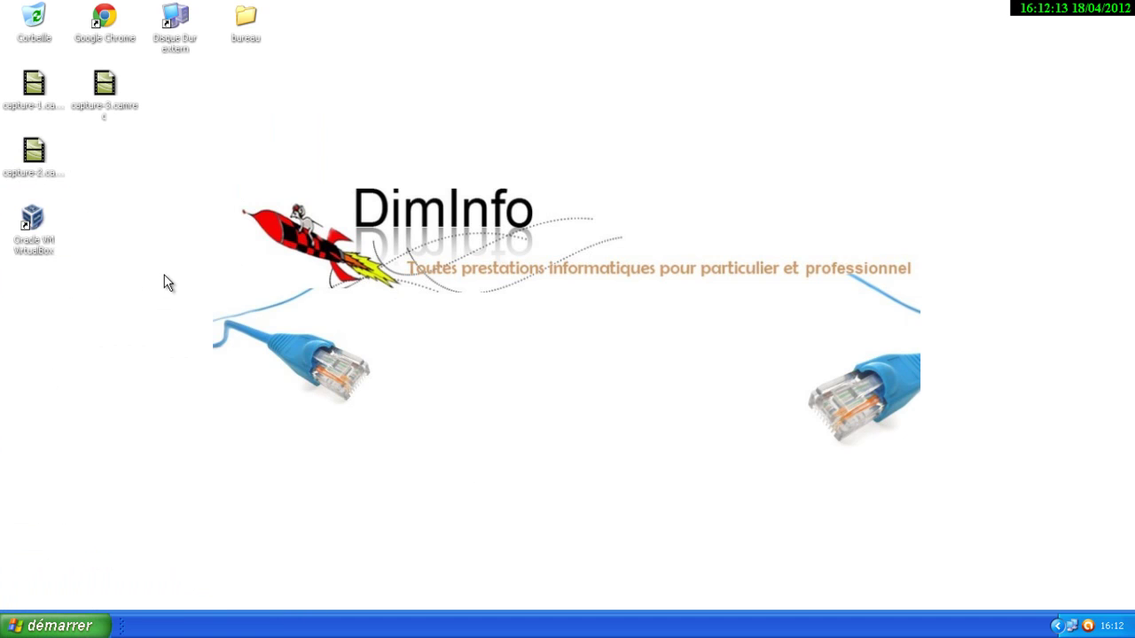
left_click(45, 249)
double_click(45, 248)
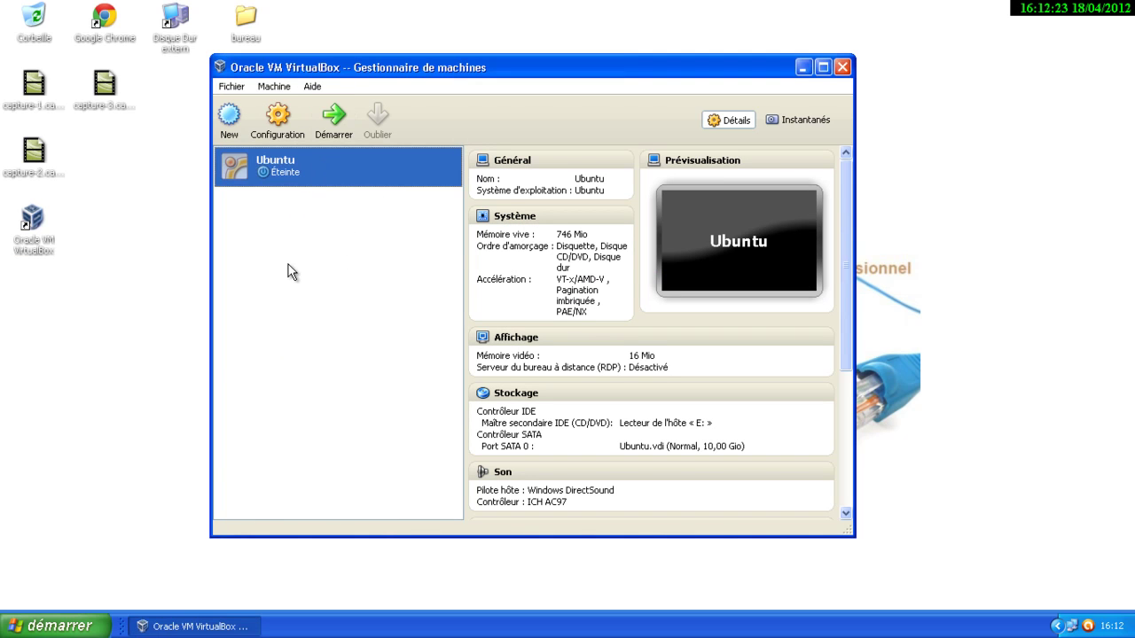
left_click(333, 131)
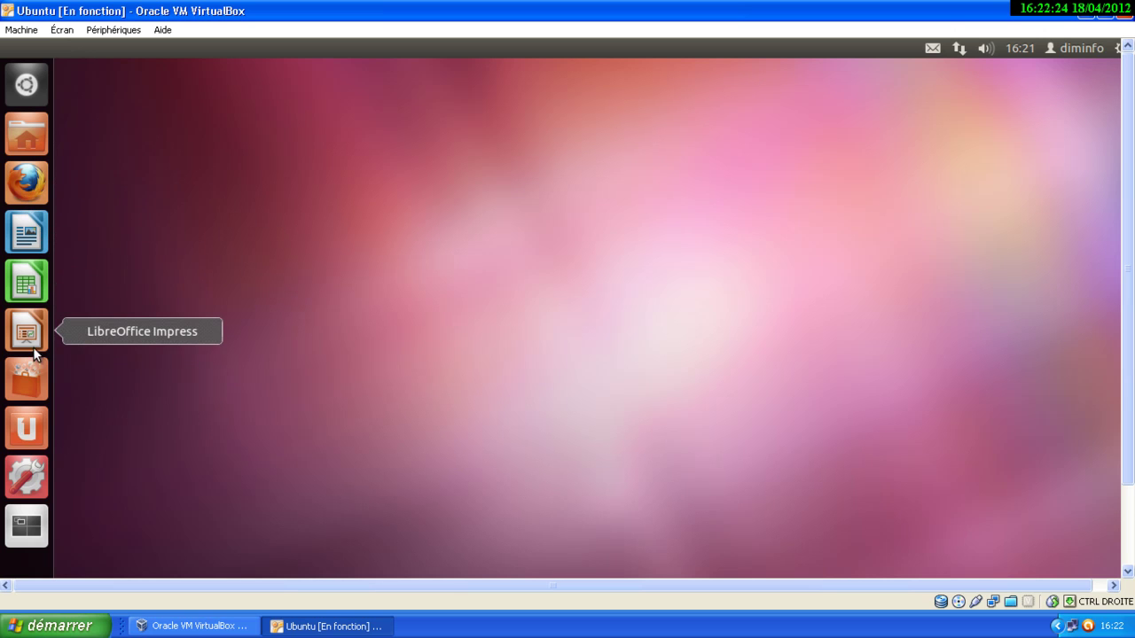
Step: Open the Ubuntu software centre, look through its categories and featured software, and close it
left_click(36, 379)
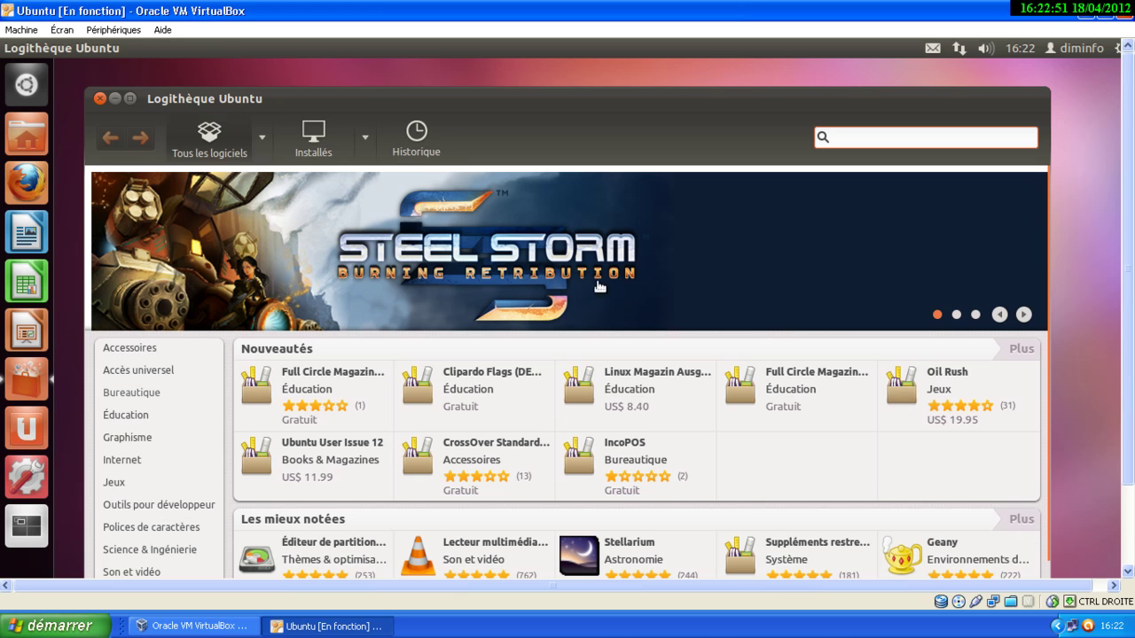
scroll(213, 382, "down", 2)
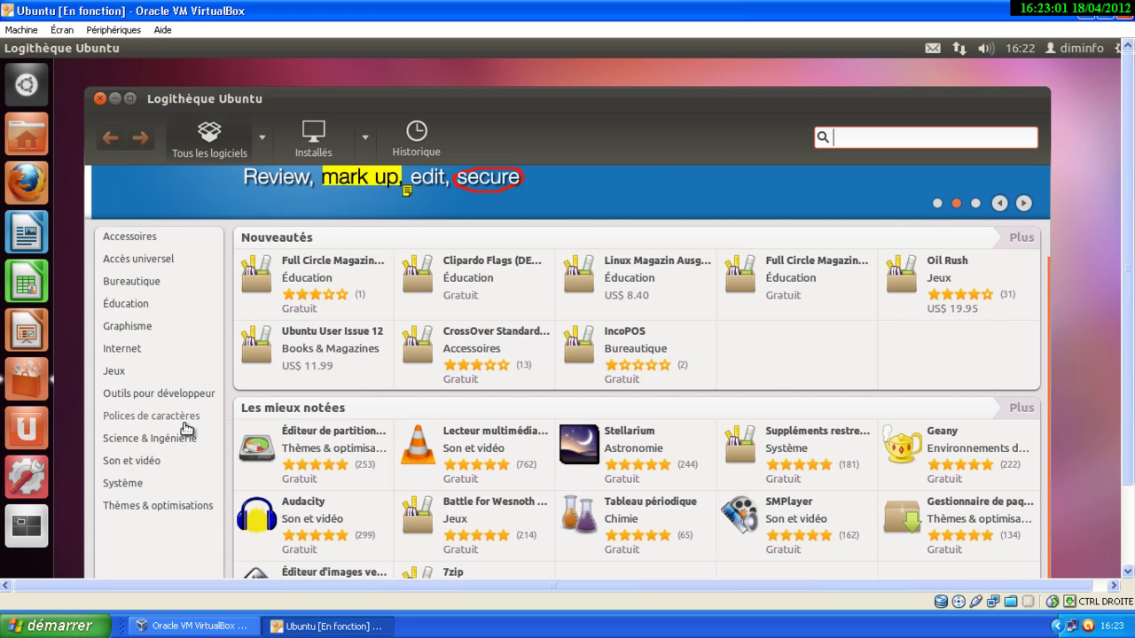
left_click(98, 98)
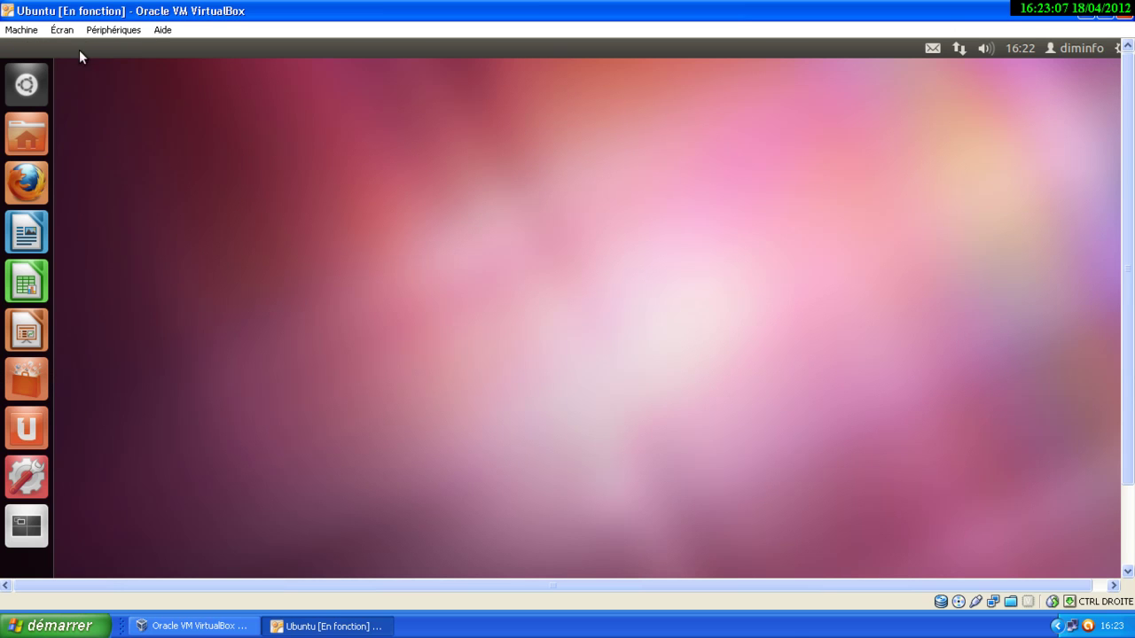
Step: Switch the Ubuntu virtual machine to full-screen mode, confirm the change, and check the device options available there
left_click(68, 29)
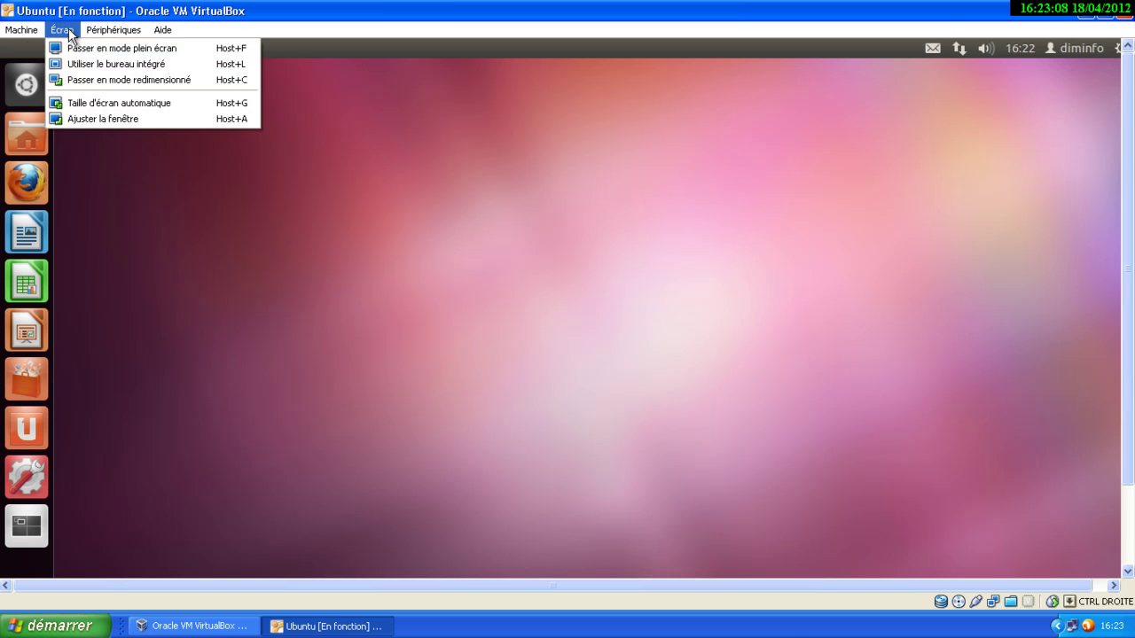
left_click(106, 54)
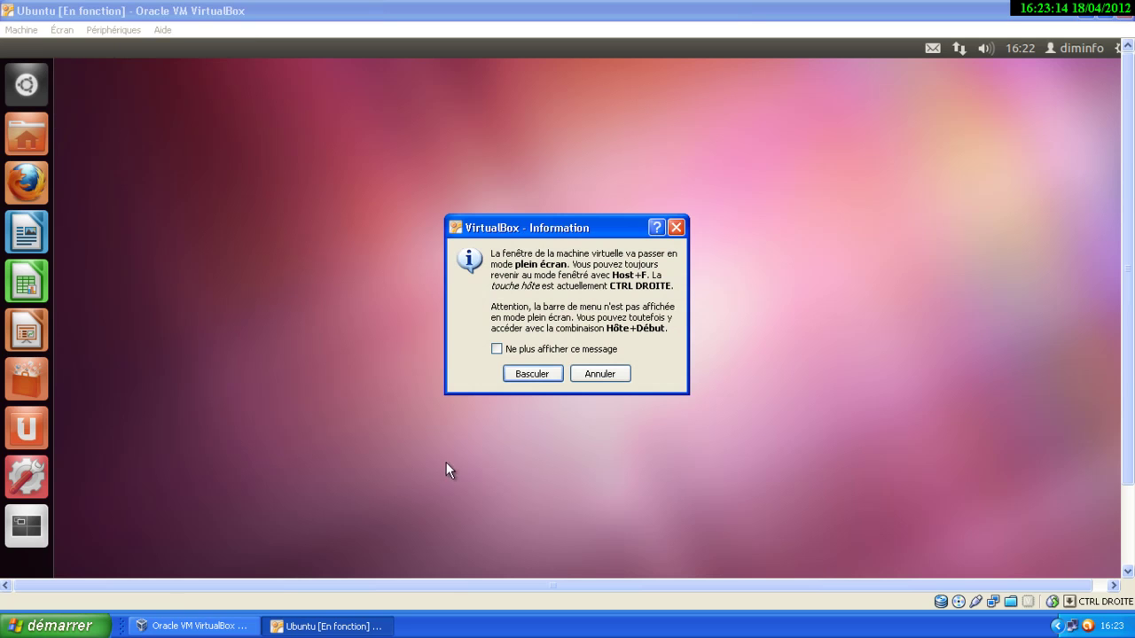
left_click(531, 376)
mouse_move(460, 631)
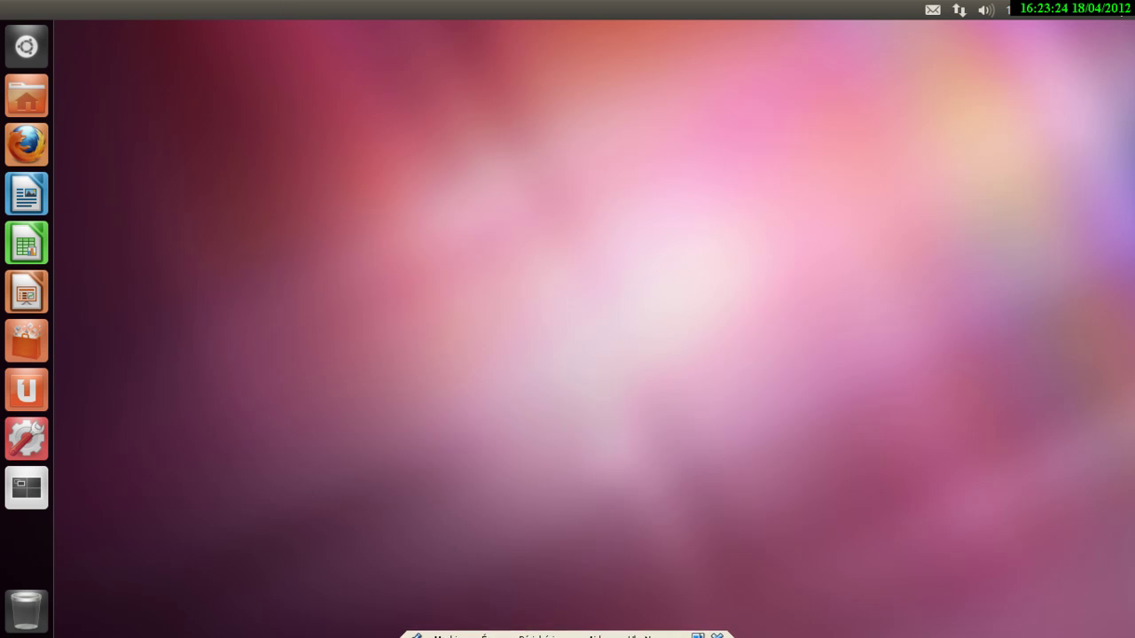
left_click(547, 629)
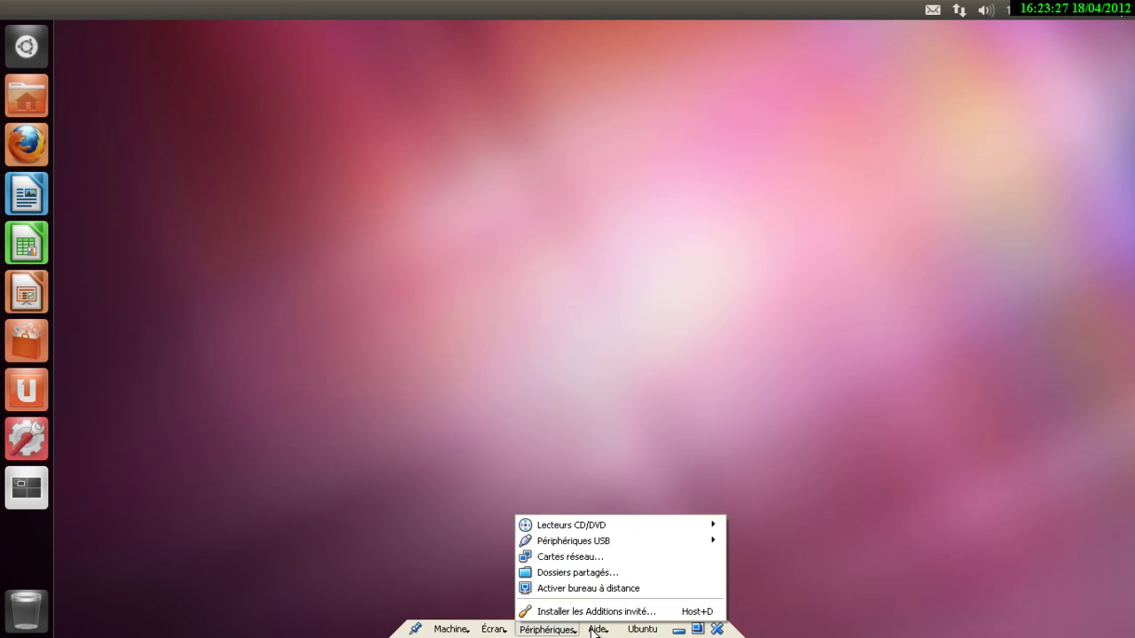
left_click(928, 396)
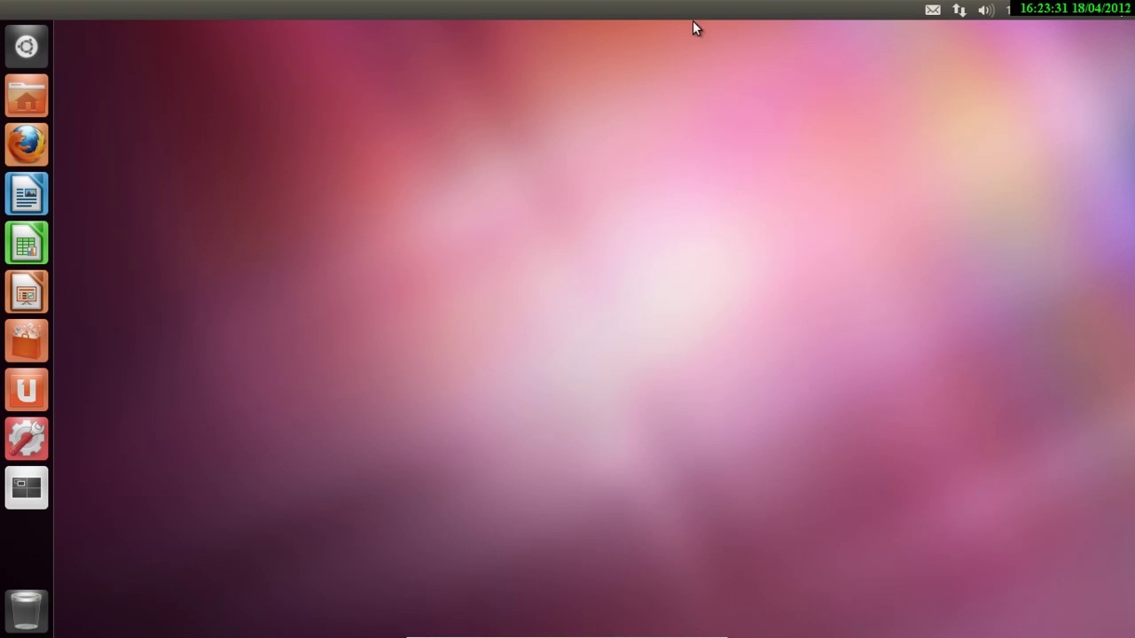
Step: Leave full-screen mode and return the Ubuntu virtual machine to its window
mouse_move(537, 631)
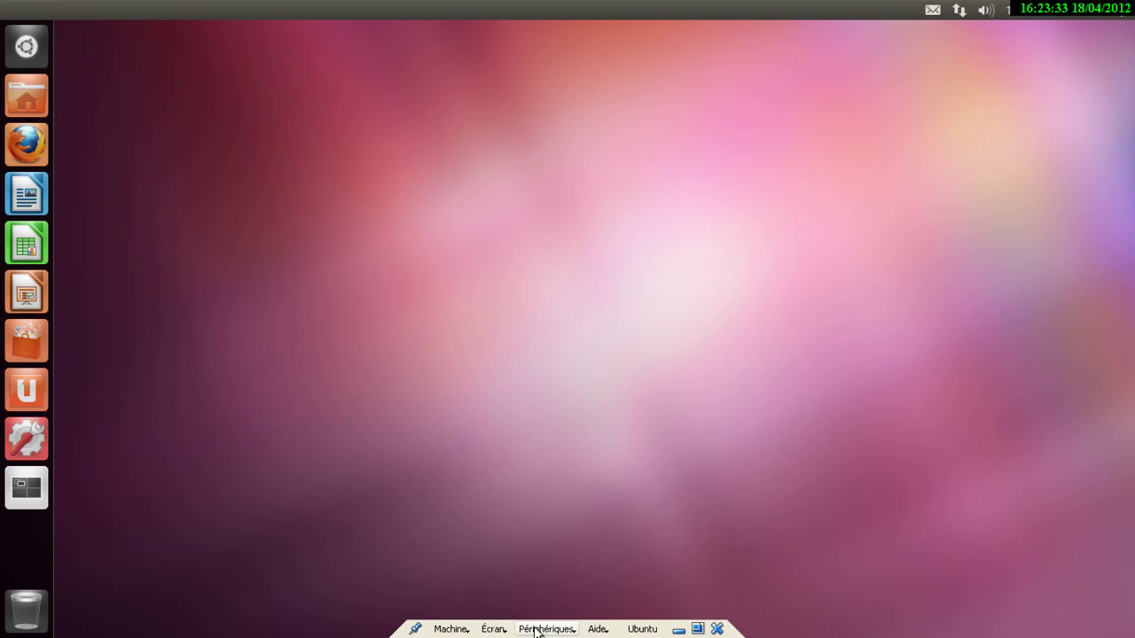
left_click(496, 629)
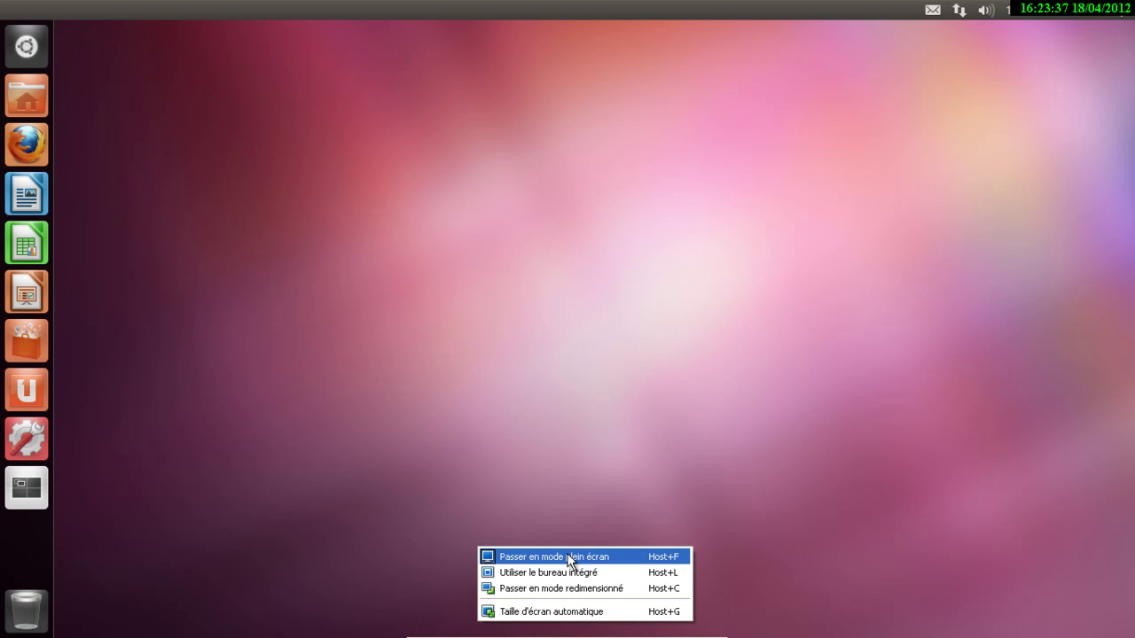
left_click(570, 556)
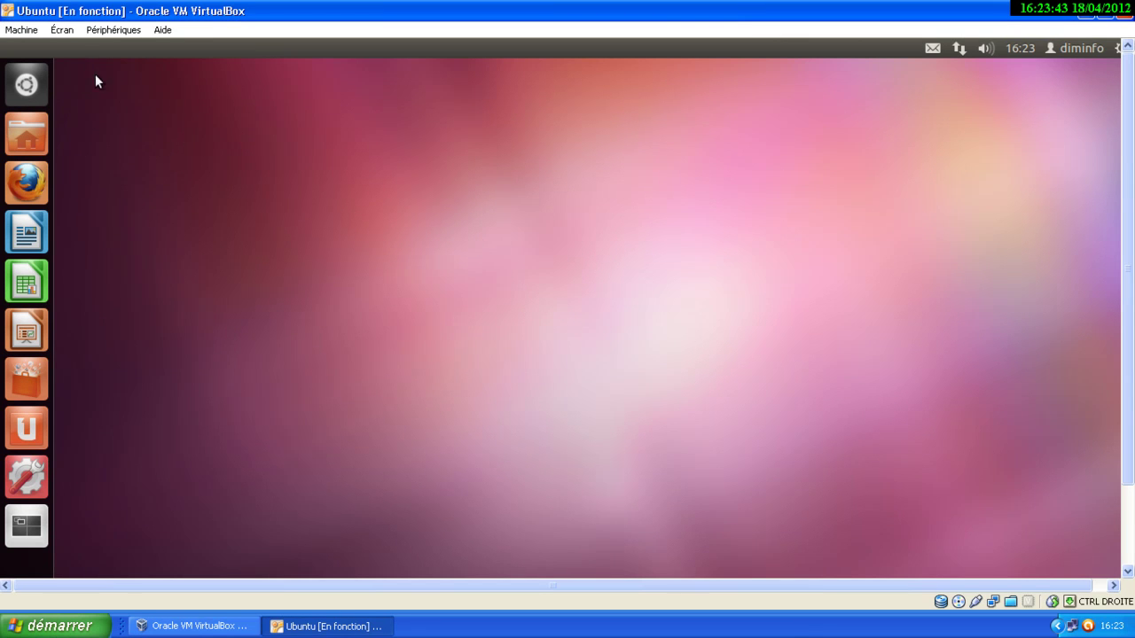
Step: Put the windowed Ubuntu virtual machine back into full-screen mode and confirm the switch
left_click(74, 28)
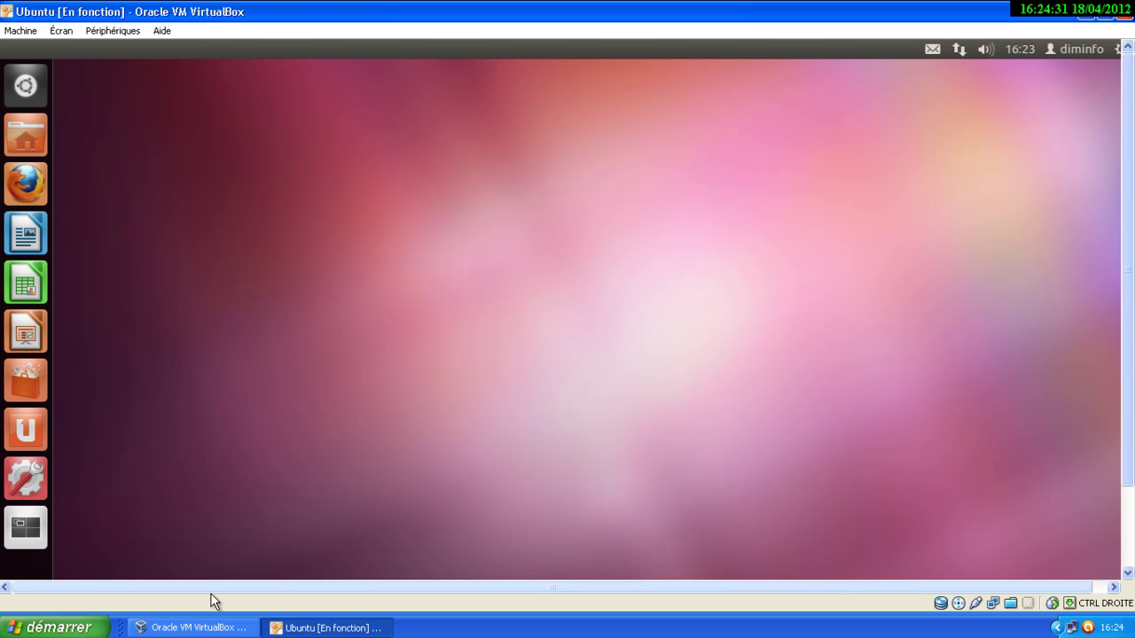
left_click(61, 30)
left_click(98, 46)
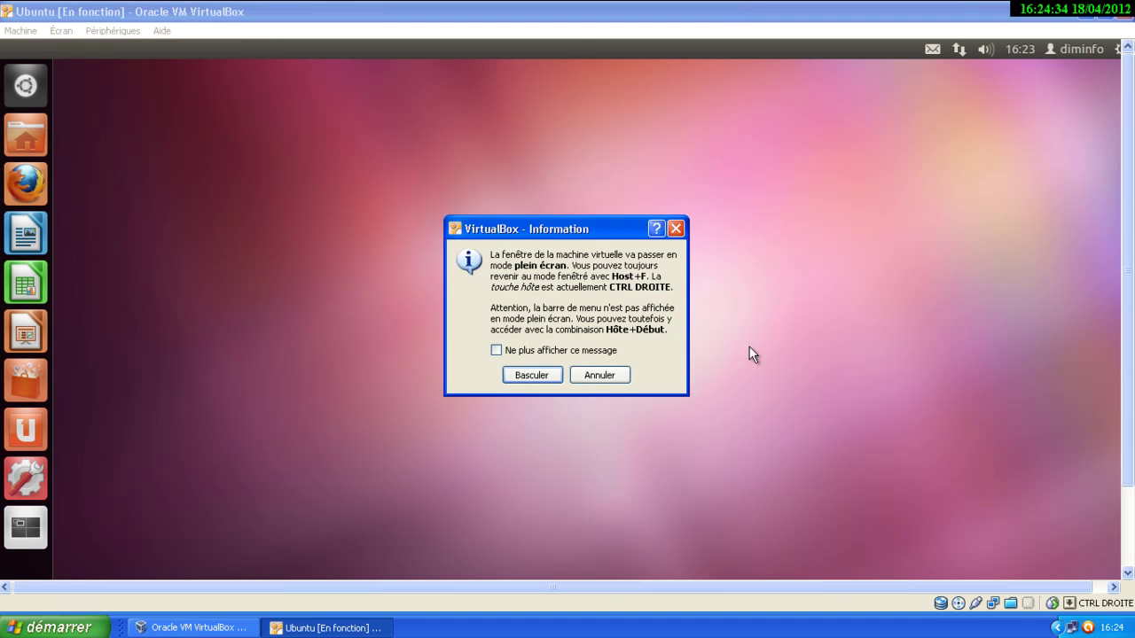
left_click(531, 375)
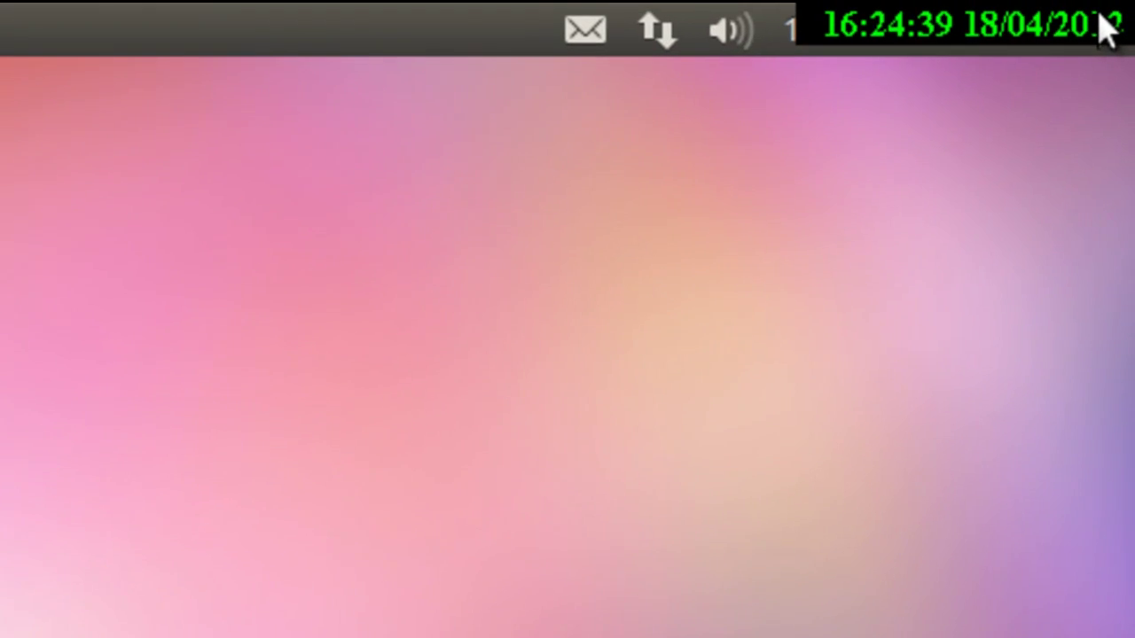
Step: Shut down Ubuntu from within the guest system, confirm the shutdown, and close the VirtualBox manager
left_click(1119, 17)
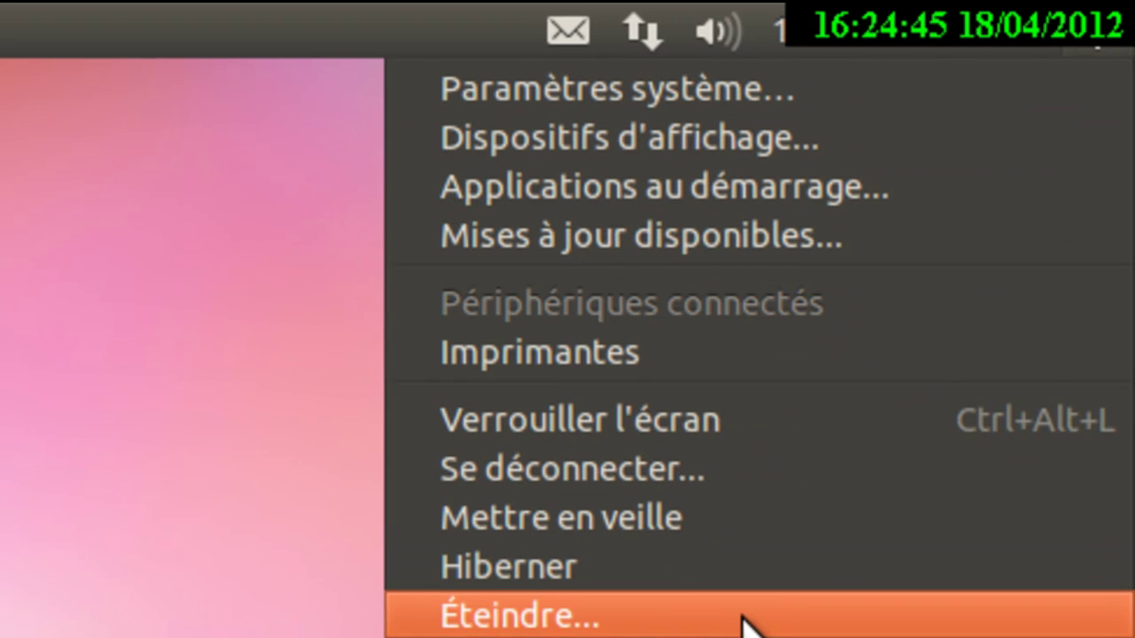
left_click(743, 625)
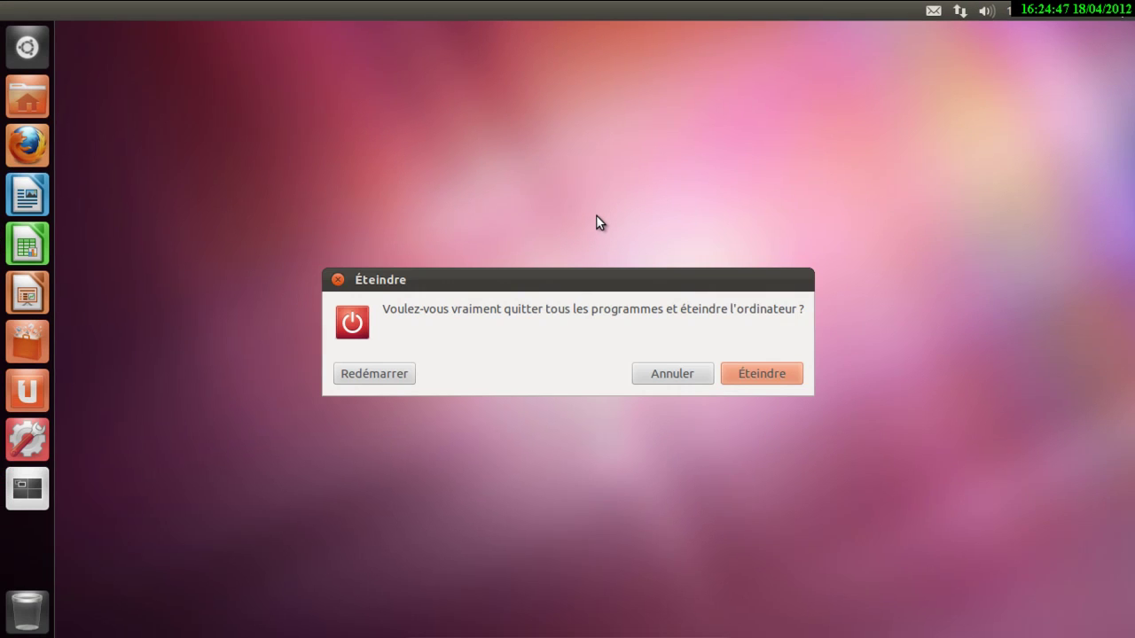
left_click(777, 375)
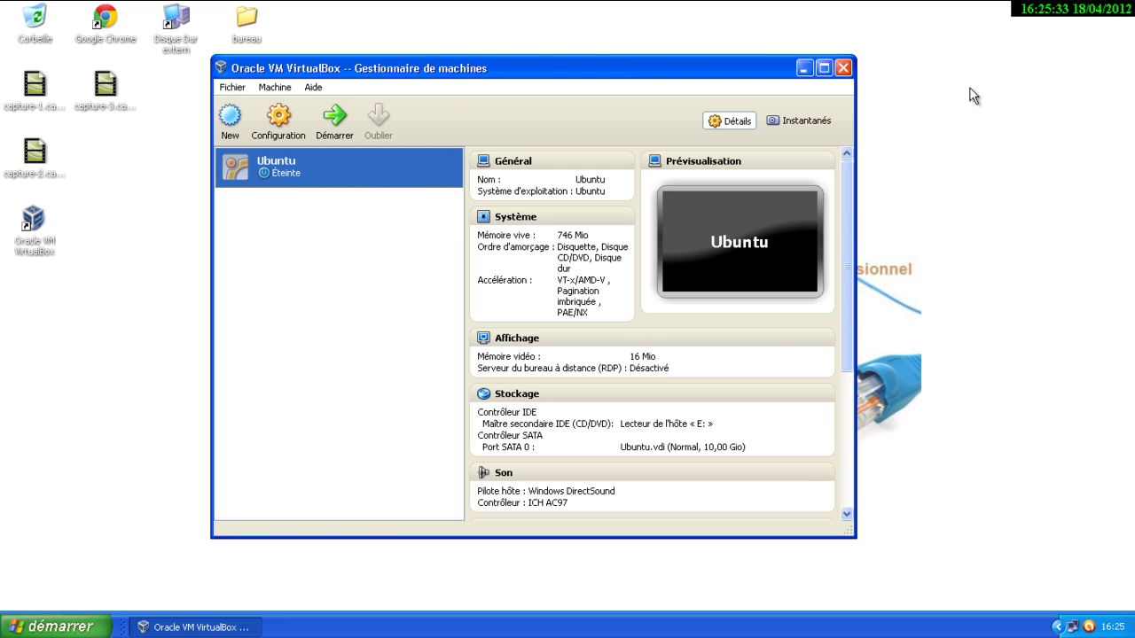
left_click(843, 68)
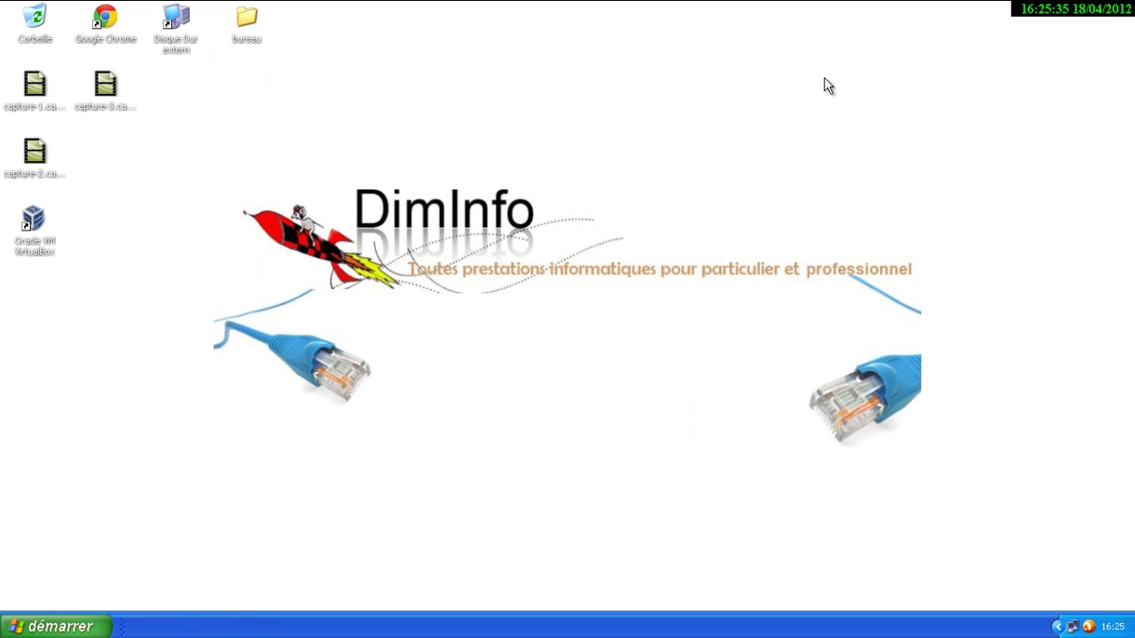